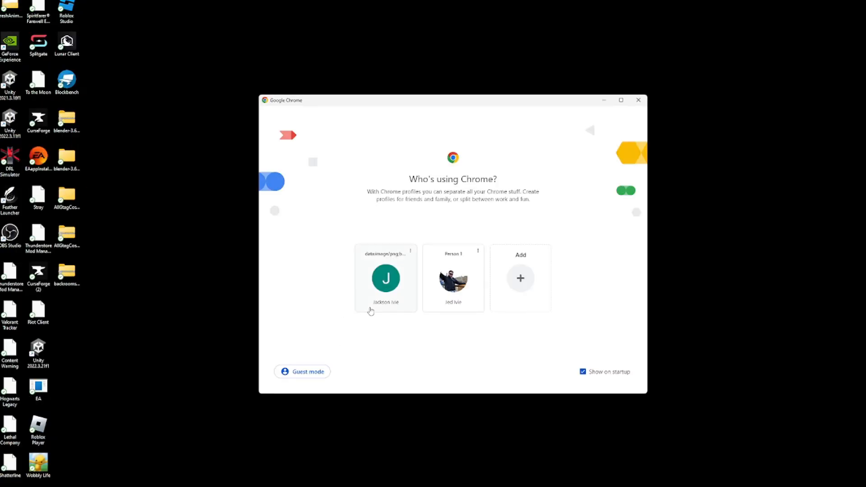
Start a browser session with the first profile and open the gorilla ik rig v1.4 release page on GitHub
left_click(370, 309)
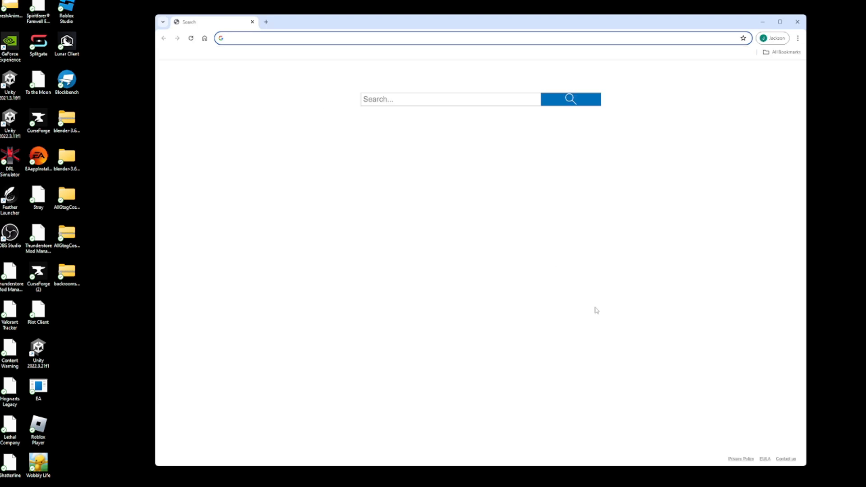
type("gorilla i")
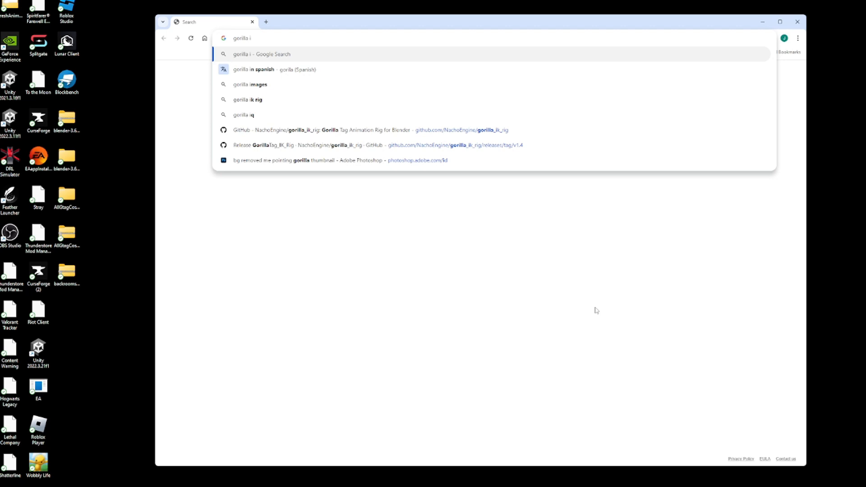
type("k")
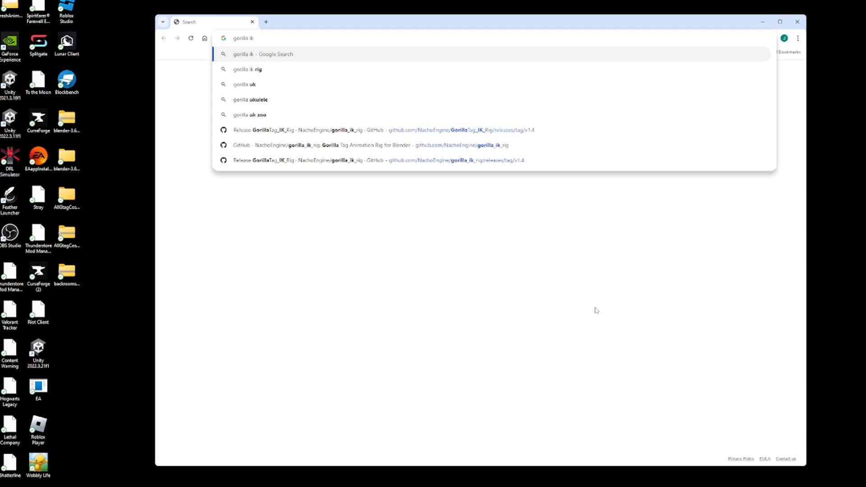
type(" rig")
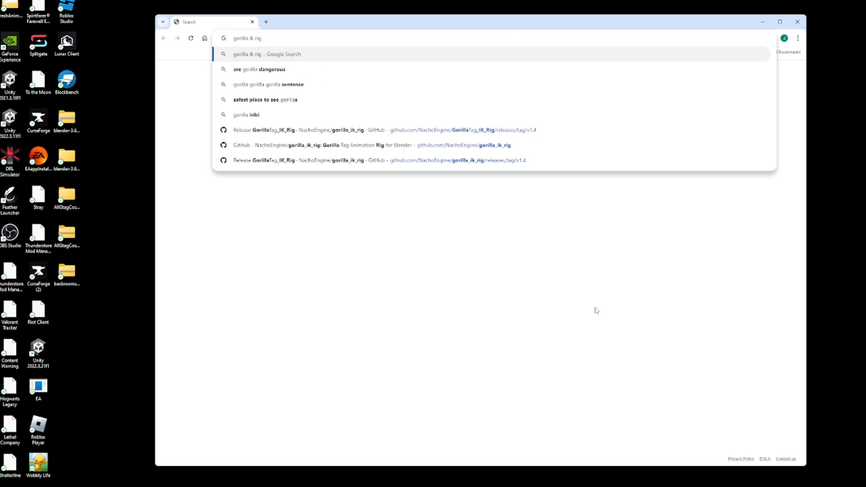
left_click(484, 132)
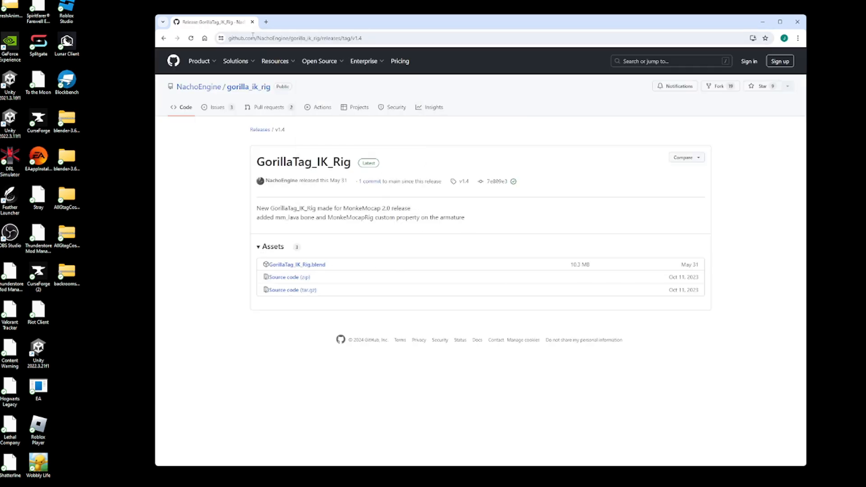
Open the gorilla_ik_rig repository on GitHub from a web search and download GorillaTag_IK_Rig.blend from its latest release
left_click(164, 38)
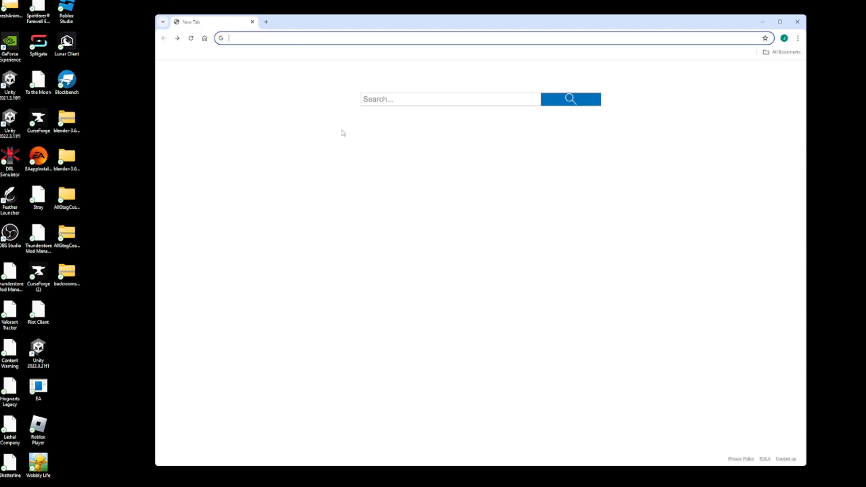
type("ne")
key("BackSpace")
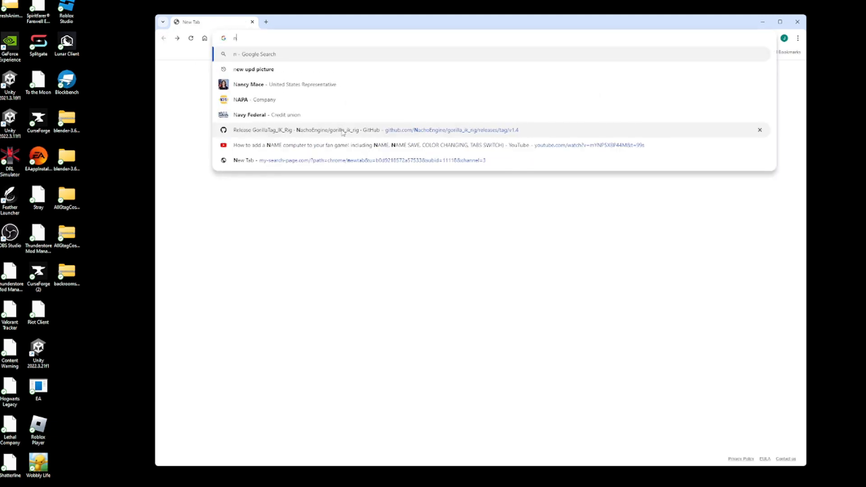
left_click(343, 129)
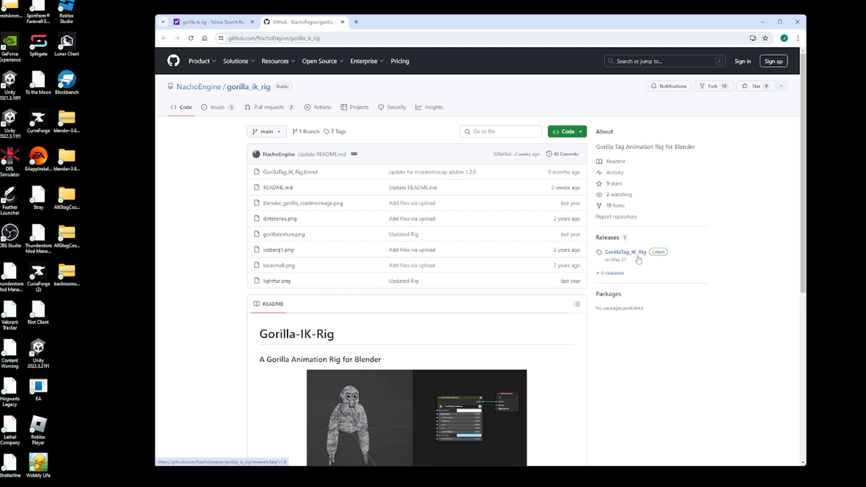
left_click(624, 252)
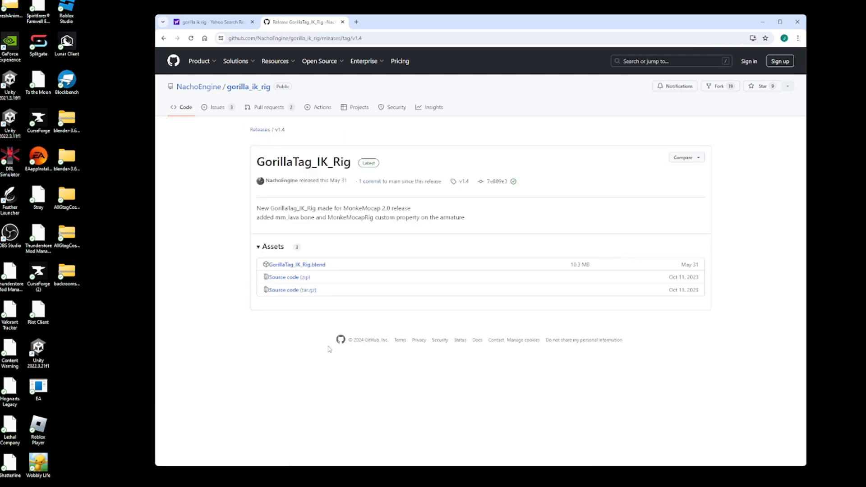
left_click(320, 265)
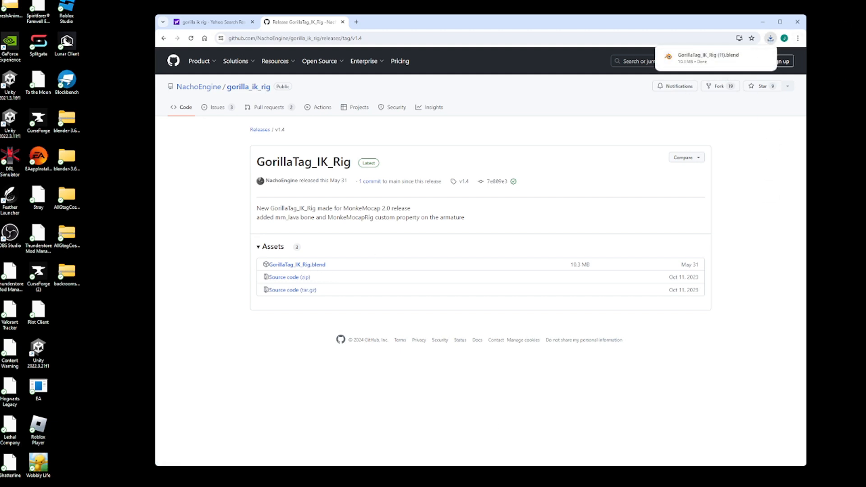
key("super")
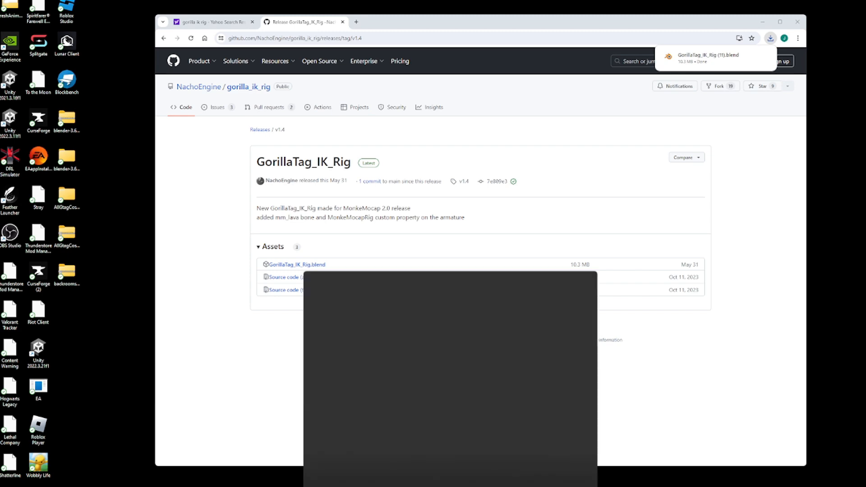
left_click(205, 278)
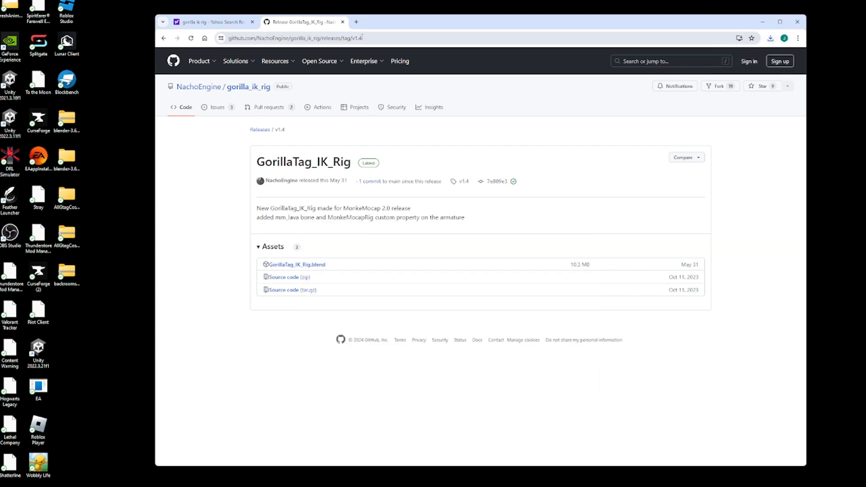
Close the rig's release page, search the web for blender, and open the blender.org homepage
left_click(343, 22)
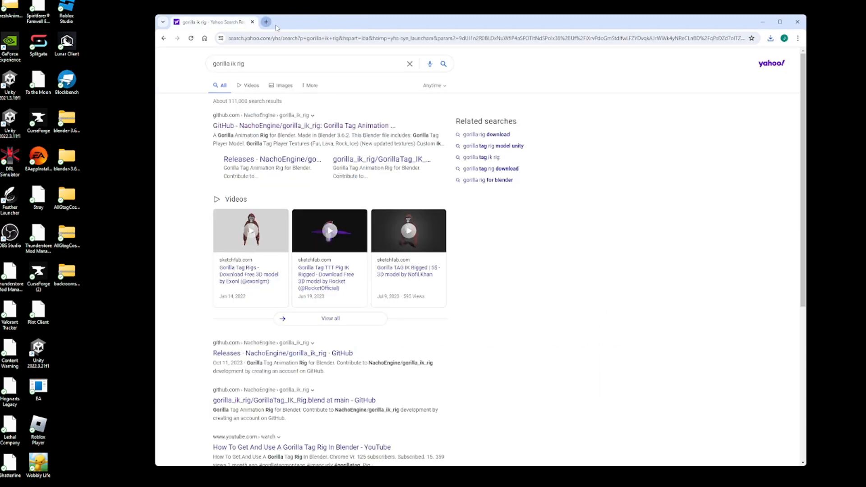
left_click(267, 22)
type("blender")
key("Return")
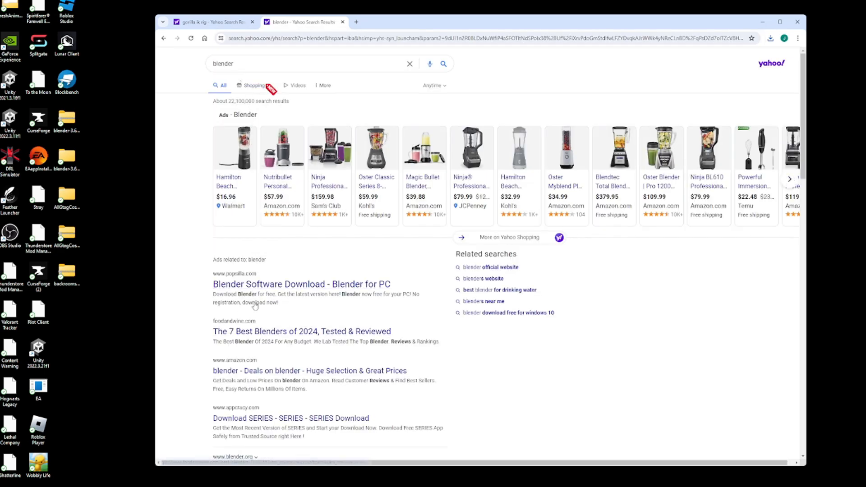
scroll(253, 303, "down", 3)
scroll(253, 248, "up", 3)
scroll(253, 271, "down", 4)
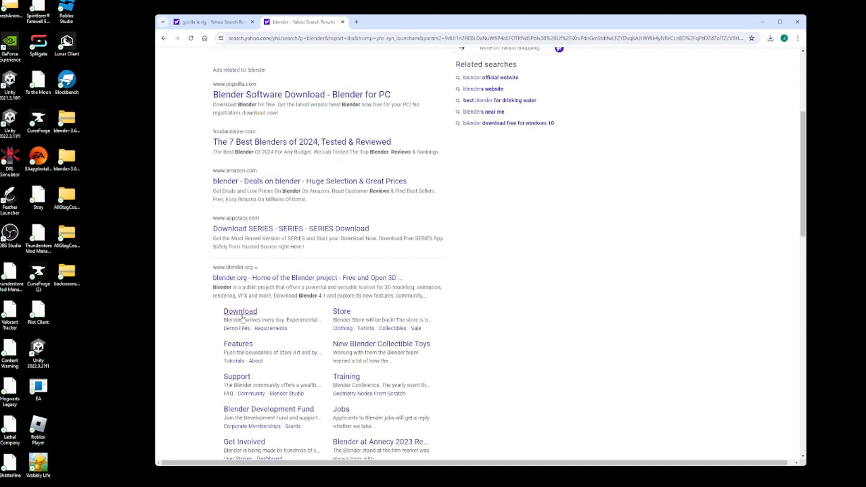
left_click(254, 278)
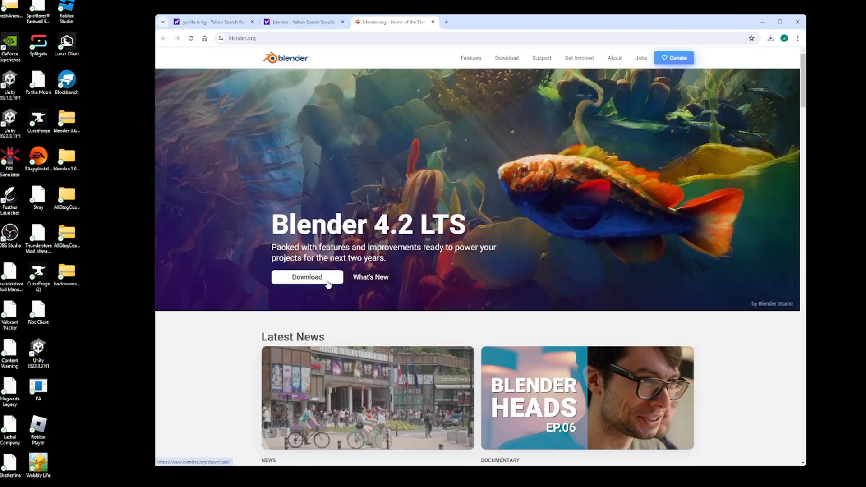
scroll(327, 283, "down", 3)
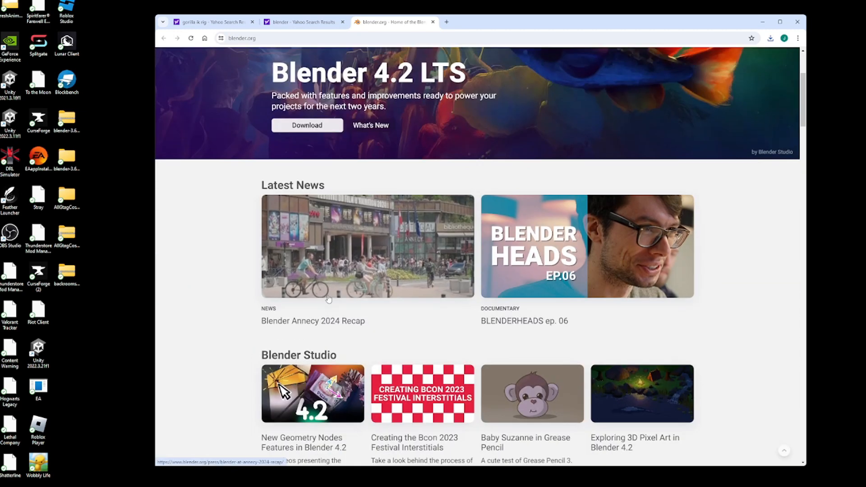
scroll(329, 299, "down", 3)
scroll(329, 299, "up", 6)
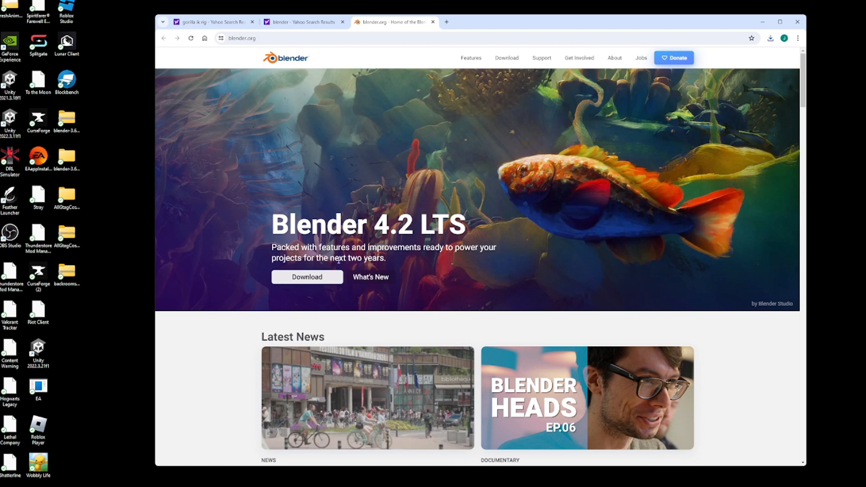
Launch the installed Blender 4.0 application
left_click(354, 486)
type("blender")
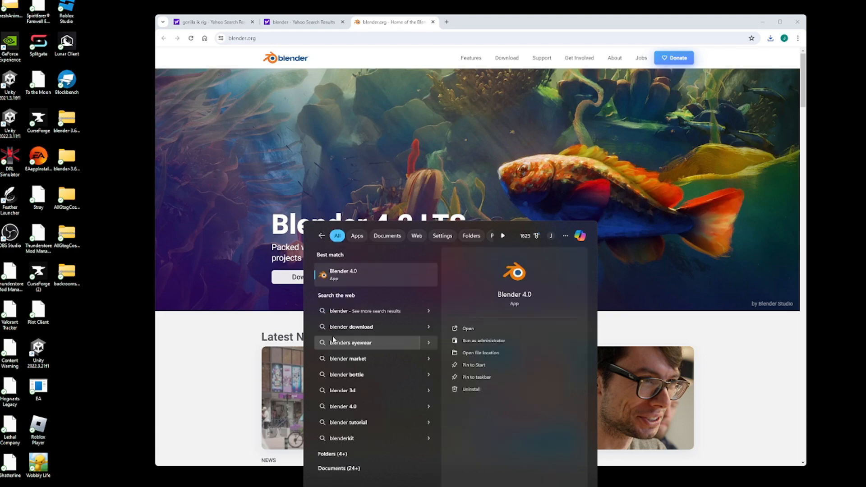
left_click(375, 280)
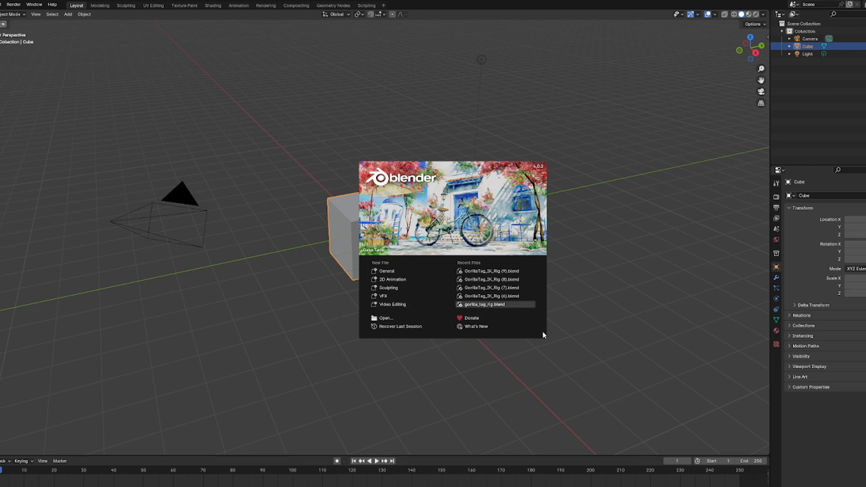
Open the downloaded GorillaTag_IK_Rig (11).blend file from the Downloads folder
left_click(411, 319)
scroll(474, 314, "down", 10)
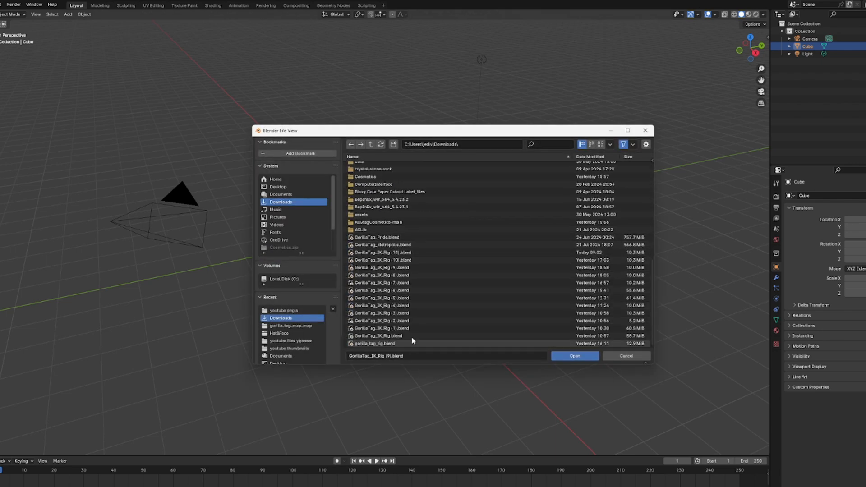
left_click(408, 260)
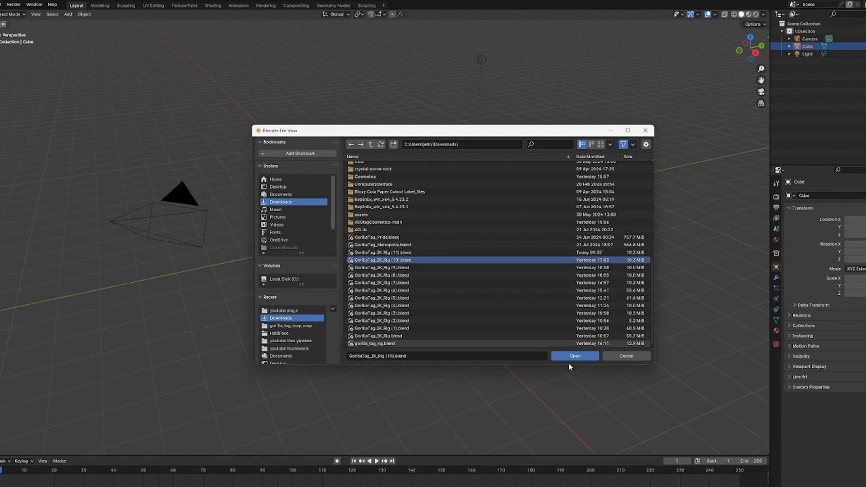
left_click(387, 253)
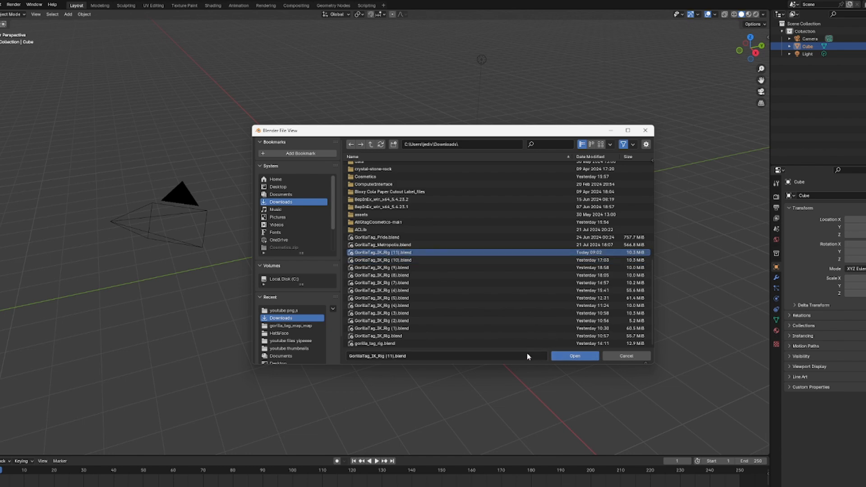
left_click(402, 261)
left_click(575, 356)
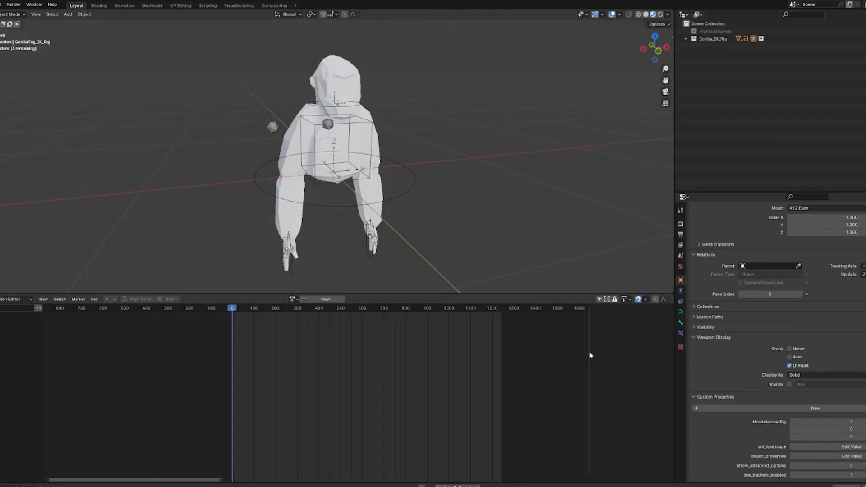
Examine the gorilla model from the back, side and front, along with the animation timeline range
middle_click_drag(361, 162, 230, 172)
left_click_drag(655, 48, 801, 26)
scroll(266, 353, "up", 4)
key("Home")
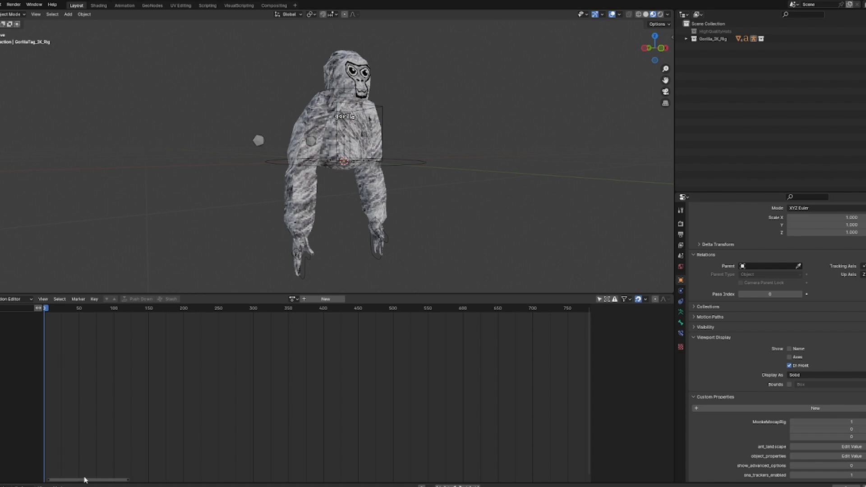
left_click_drag(62, 480, 51, 482)
scroll(242, 424, "up", 1)
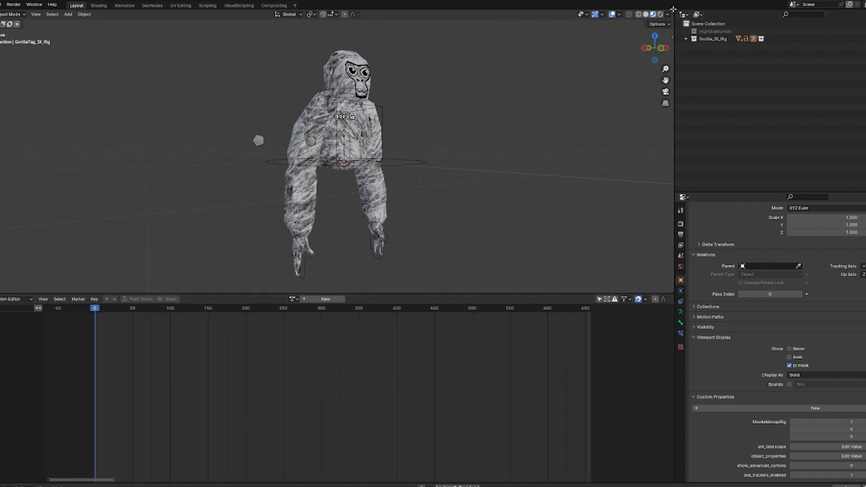
left_click_drag(656, 49, 605, 75)
scroll(334, 147, "down", 1)
scroll(333, 147, "up", 2)
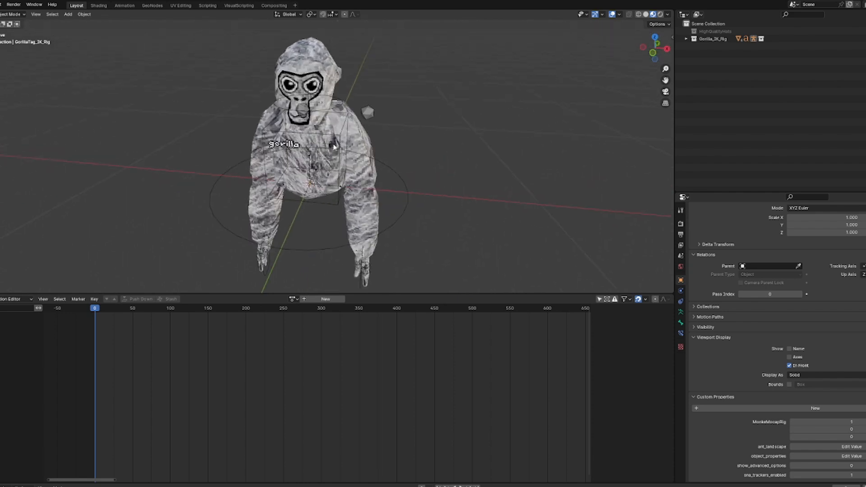
left_click_drag(655, 47, 623, 86)
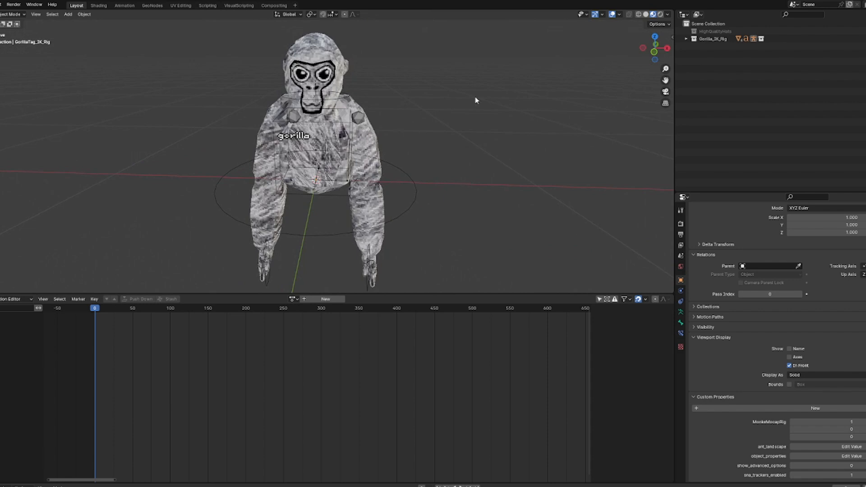
Replace the gorilla name text on the model's chest with THEDOGEVR
left_click(297, 135)
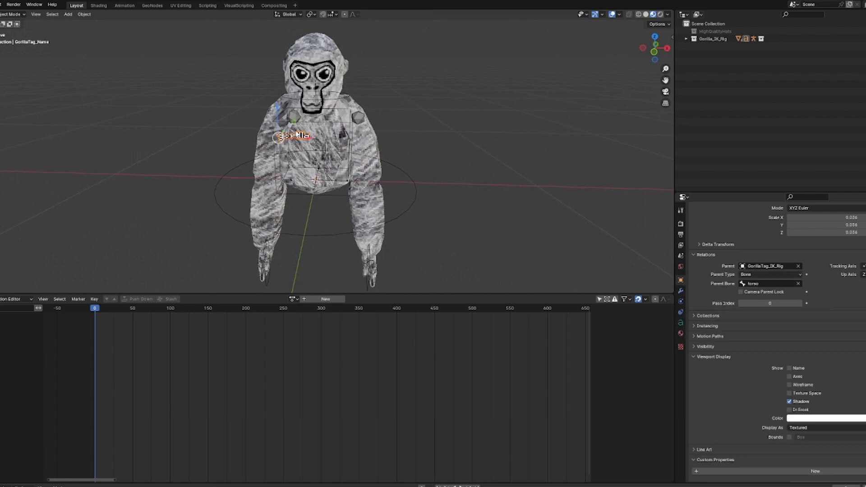
left_click(480, 160)
left_click(297, 137)
key("Tab")
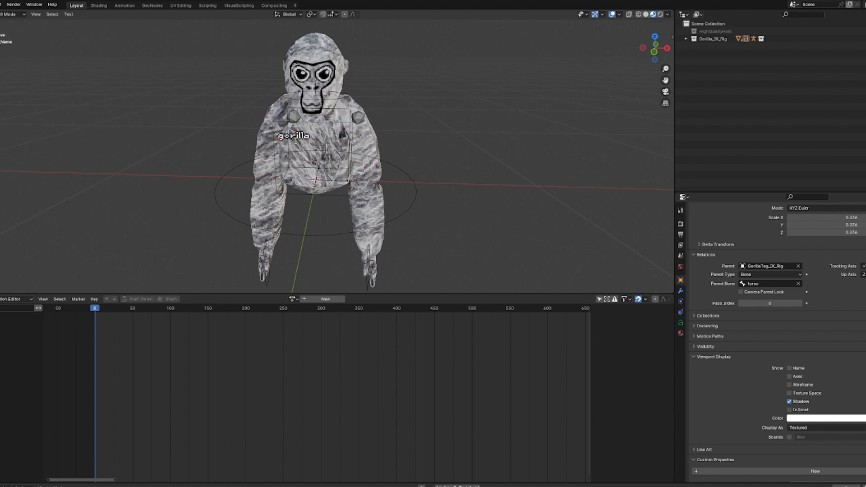
key("BackSpace")
key("BackSpace")
key("BackSpace")
key("BackSpace")
key("BackSpace")
key("BackSpace")
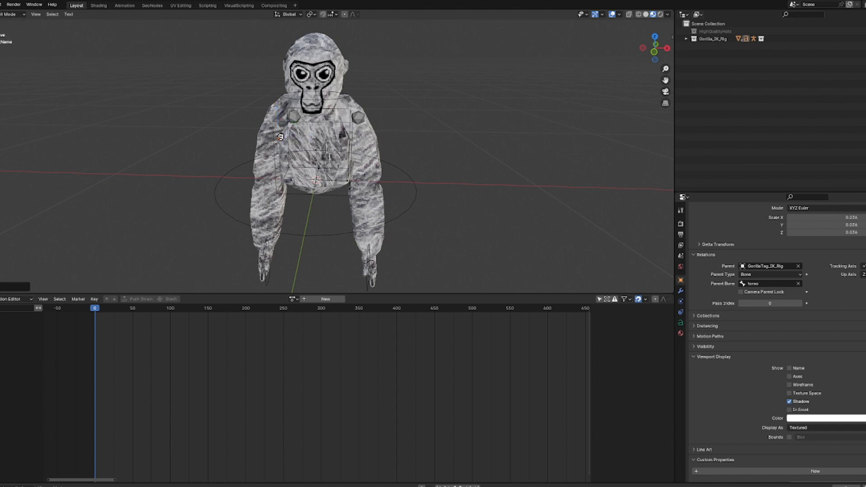
key("BackSpace")
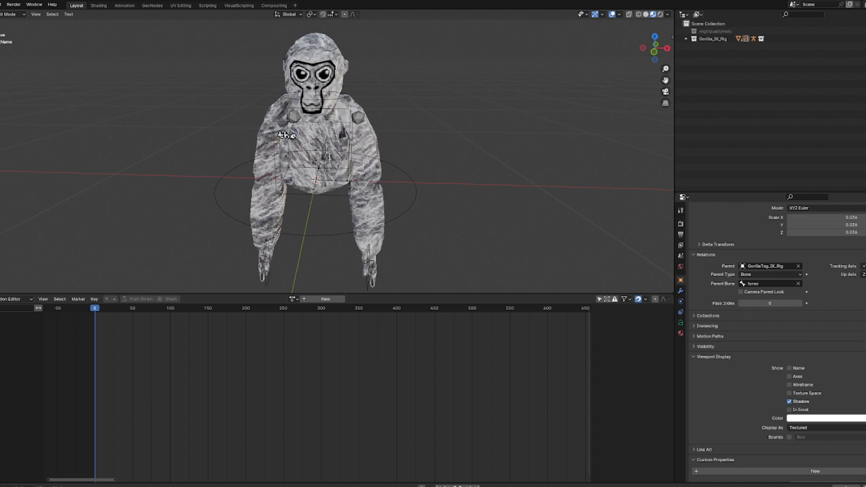
type("THEDOGEVR")
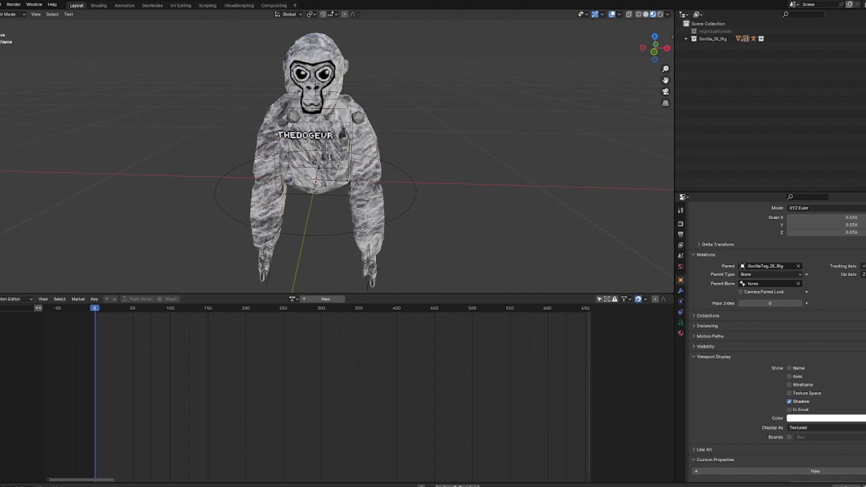
key("Return")
key("Tab")
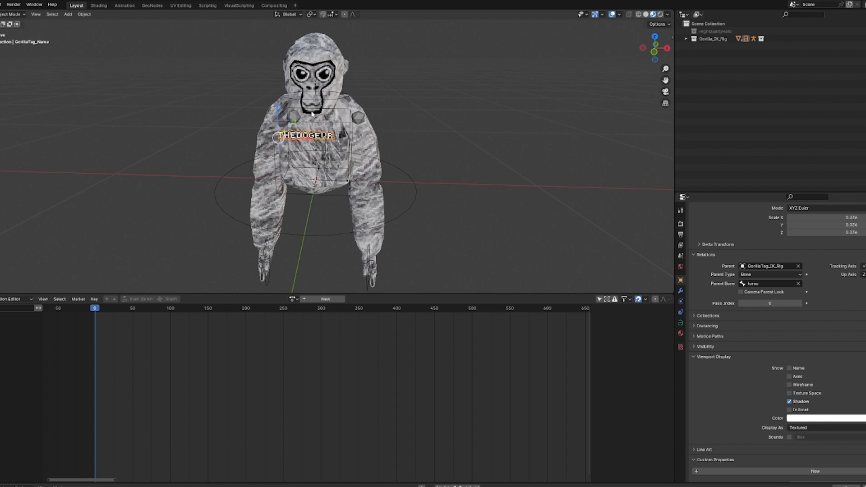
Select the gorilla body mesh and switch the 3D viewport to Rendered shading
left_click(373, 143)
left_click(415, 203)
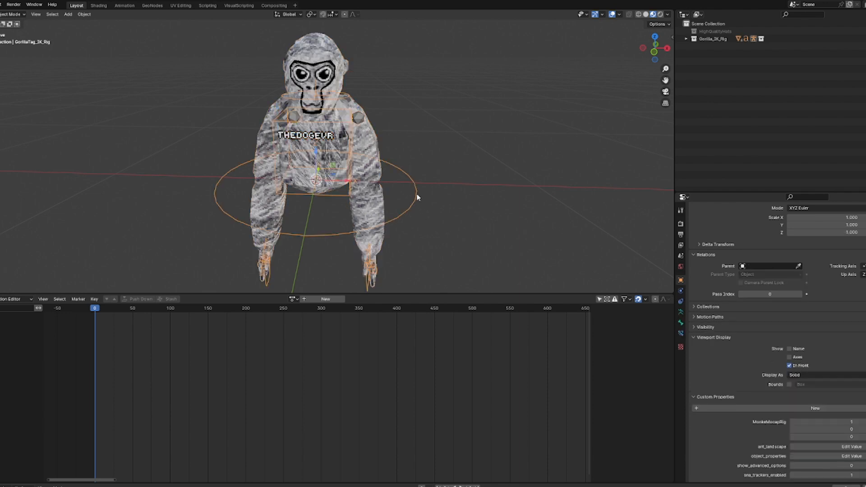
left_click(378, 145)
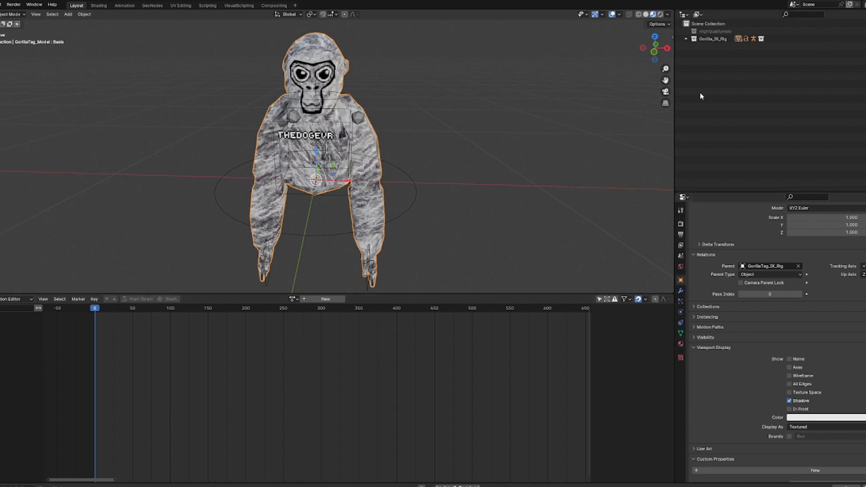
left_click(660, 15)
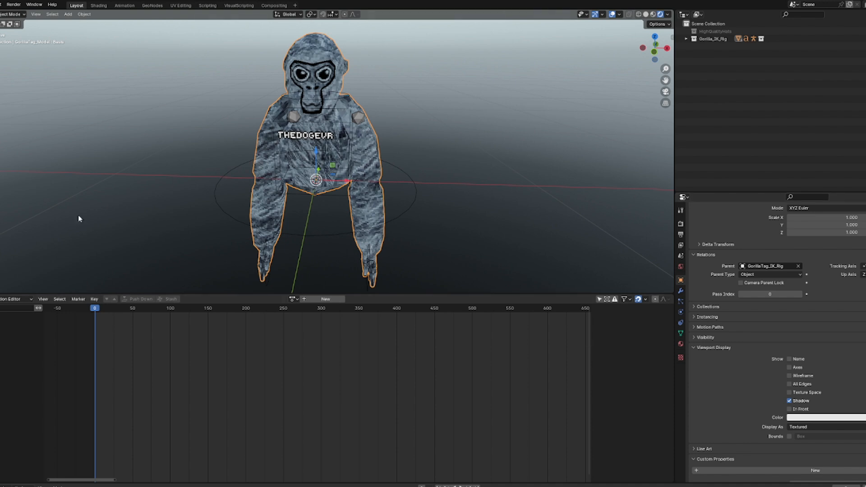
Change the PrimaryColor of the gorilla's fur material to yellow
left_click(681, 345)
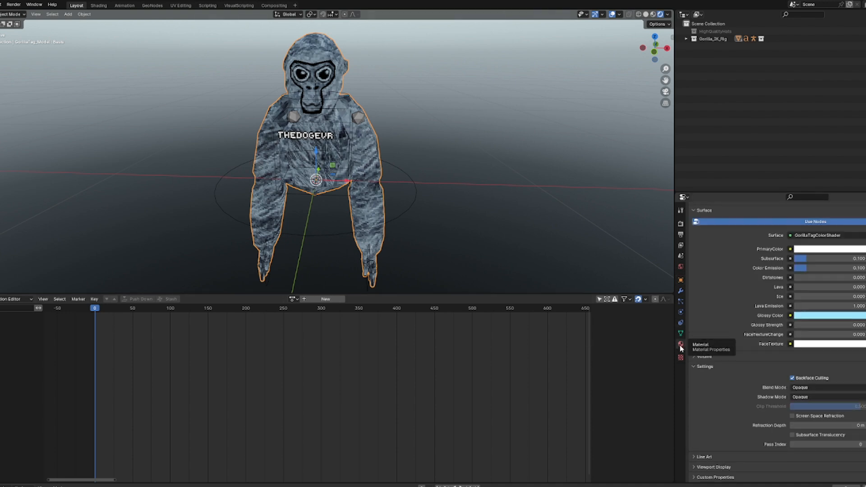
left_click(849, 250)
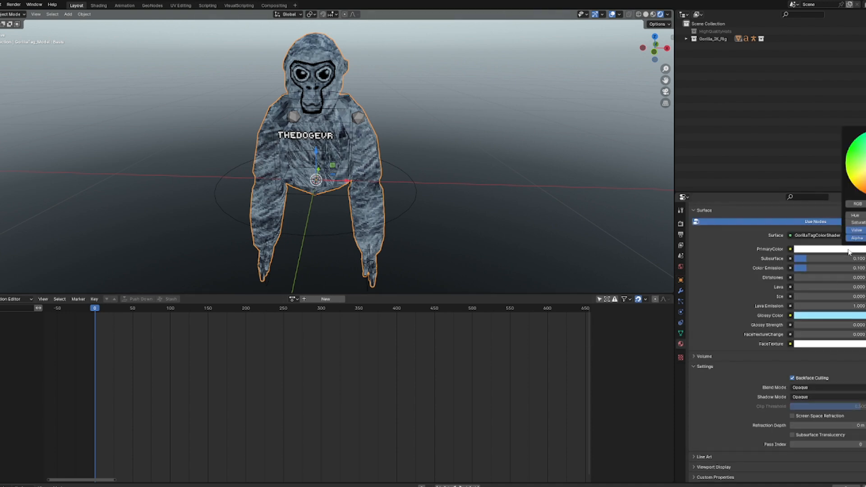
mouse_move(865, 163)
left_mouse_down()
mouse_move(854, 183)
mouse_move(851, 147)
mouse_move(865, 169)
mouse_move(854, 179)
mouse_move(857, 169)
left_mouse_up()
left_click(860, 205)
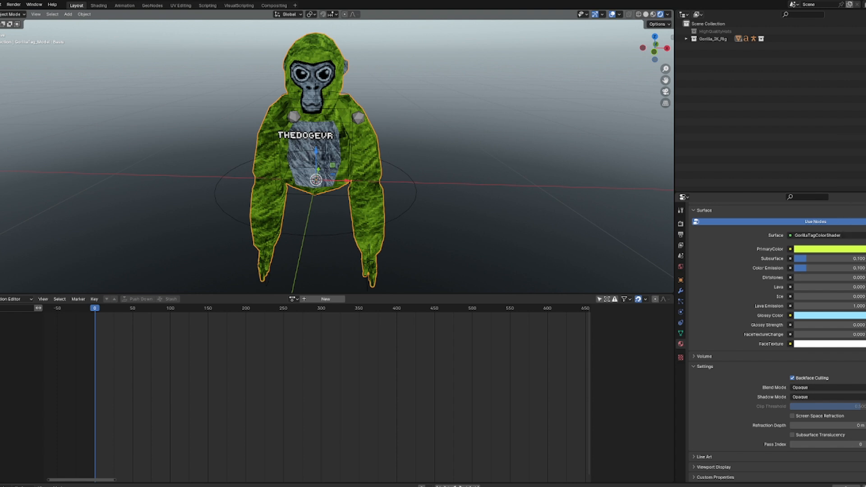
left_click(859, 249)
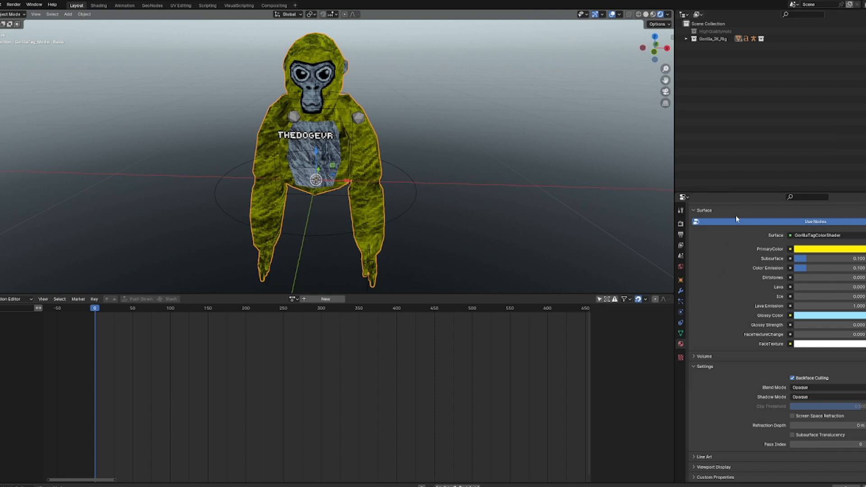
left_click(818, 249)
Expand the Gorilla_IK_Rig collection to list its objects and inspect the recoloured gorilla from the front
left_click(686, 39)
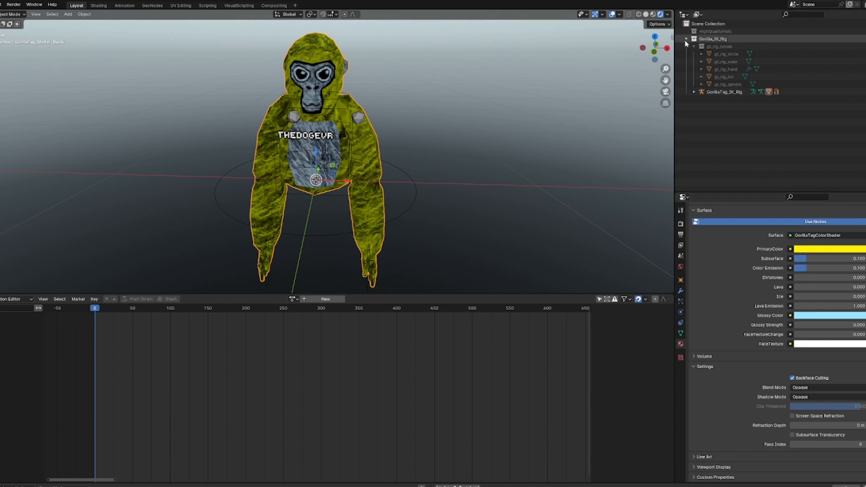
left_click_drag(651, 48, 656, 44)
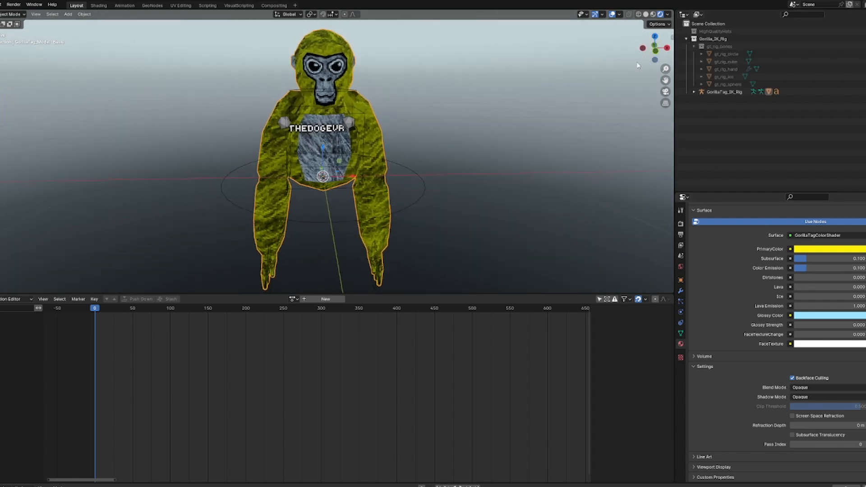
middle_click_drag(637, 61, 624, 69)
scroll(623, 69, "down", 1)
scroll(629, 64, "up", 1)
mouse_move(652, 48)
left_mouse_down()
mouse_move(662, 38)
mouse_move(648, 46)
mouse_move(670, 51)
mouse_move(654, 50)
left_mouse_up()
scroll(538, 128, "down", 1)
scroll(316, 55, "up", 1)
scroll(120, 45, "down", 1)
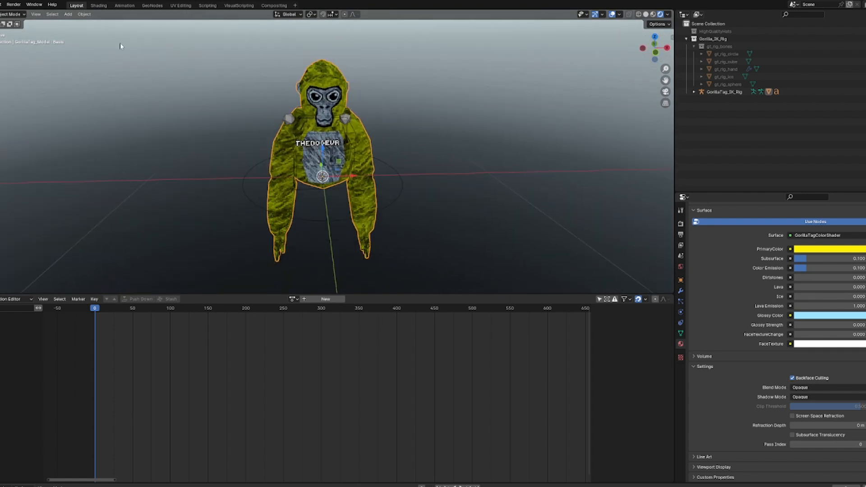
Toggle the 3D viewport's toolbar on and off
left_click(38, 15)
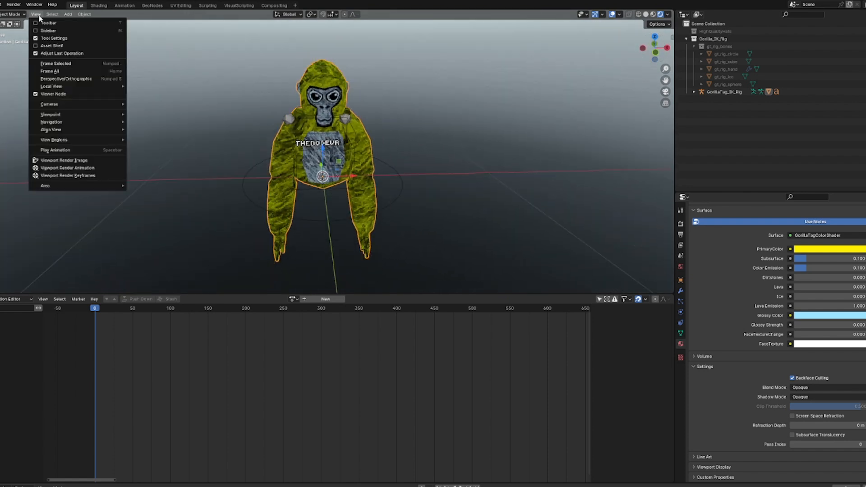
left_click(47, 28)
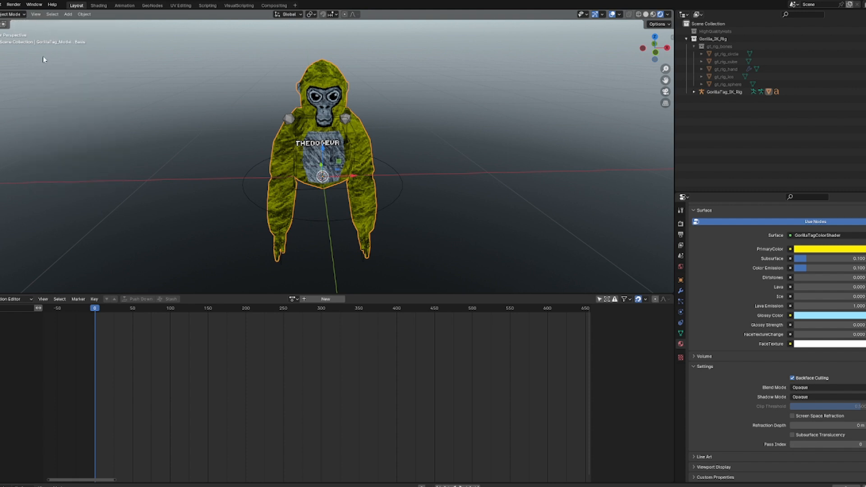
left_click(36, 14)
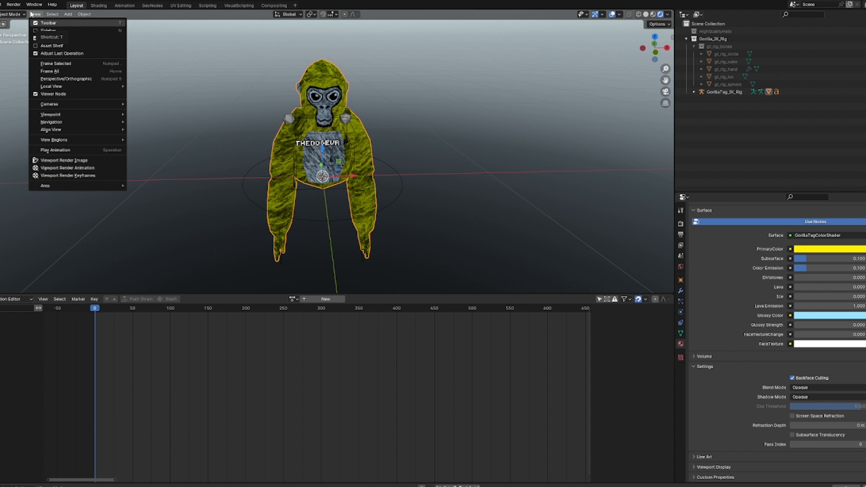
left_click(31, 39)
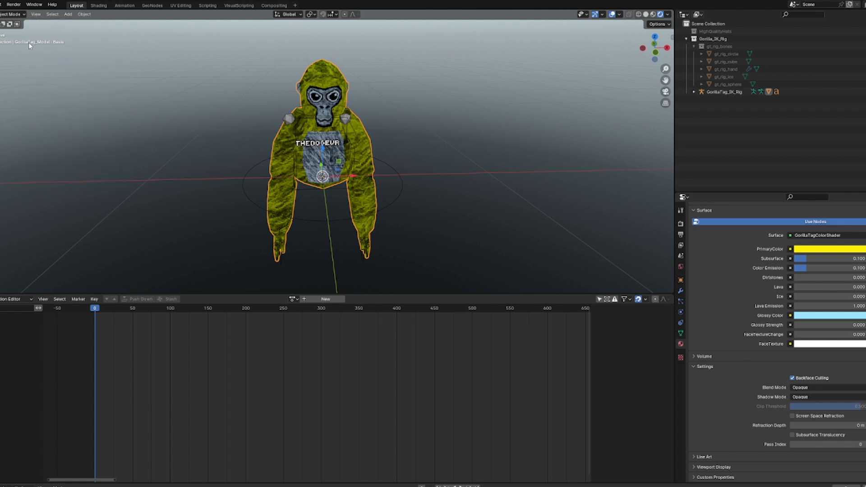
Select the GorillaTag_IK_Rig armature by its large ring around the waist and switch it to Pose Mode
left_click(9, 14)
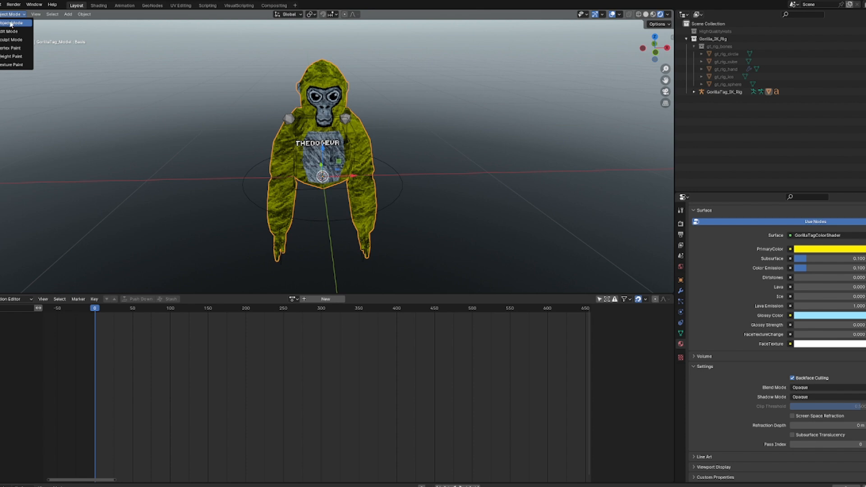
left_click(11, 23)
left_click(398, 197)
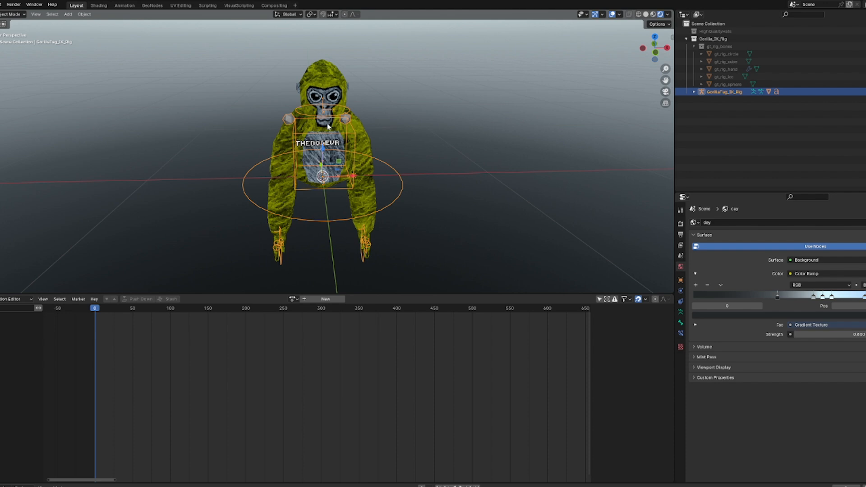
left_click(418, 192)
left_click(398, 198)
left_click(8, 15)
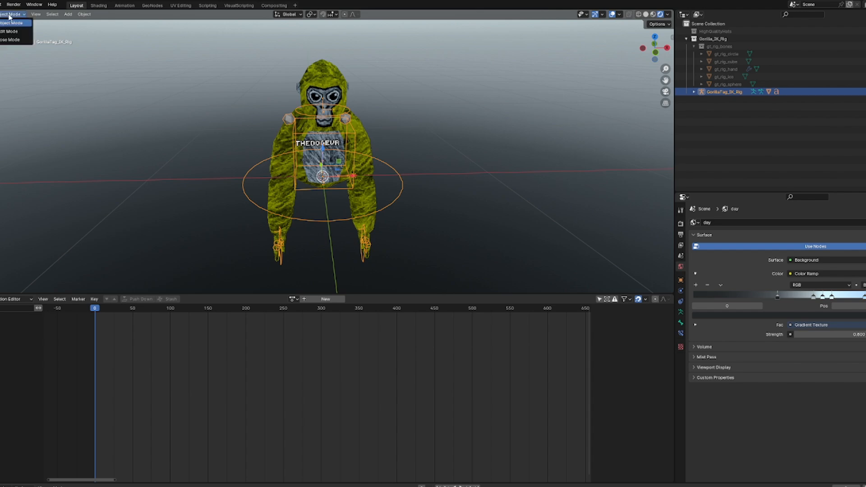
left_click(2, 40)
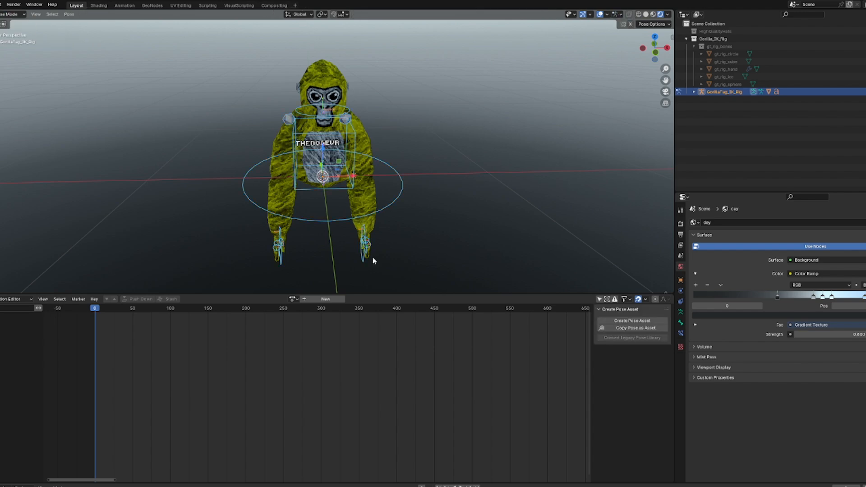
Examine the rig's controllers around the body, on the hands and behind the back, from the side, front and above
mouse_move(654, 49)
left_mouse_down()
mouse_move(625, 52)
mouse_move(650, 54)
mouse_move(641, 57)
left_mouse_up()
mouse_move(491, 164)
middle_mouse_down()
mouse_move(494, 192)
mouse_move(443, 114)
mouse_move(491, 205)
mouse_move(469, 153)
mouse_move(553, 177)
mouse_move(499, 199)
mouse_move(564, 182)
mouse_move(485, 173)
mouse_move(492, 161)
middle_mouse_up()
left_click_drag(648, 52, 691, 69)
scroll(416, 156, "down", 3)
scroll(417, 153, "up", 7)
scroll(417, 154, "down", 7)
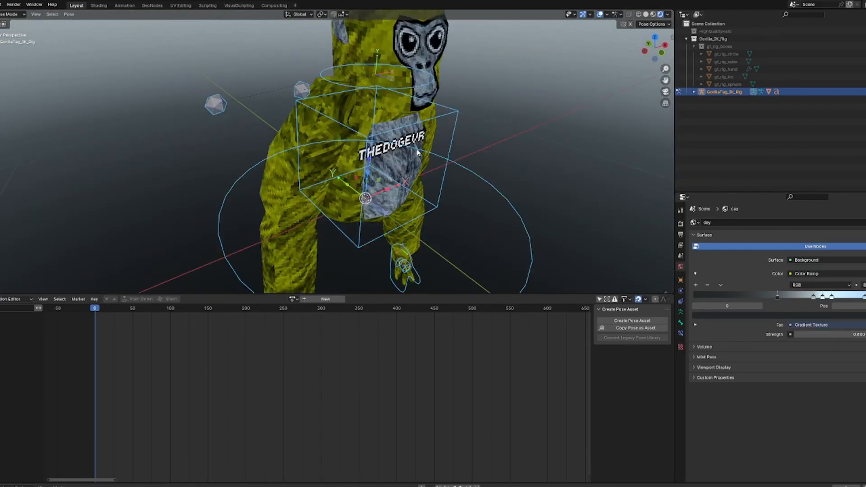
scroll(416, 154, "up", 4)
scroll(416, 152, "down", 5)
scroll(416, 150, "up", 3)
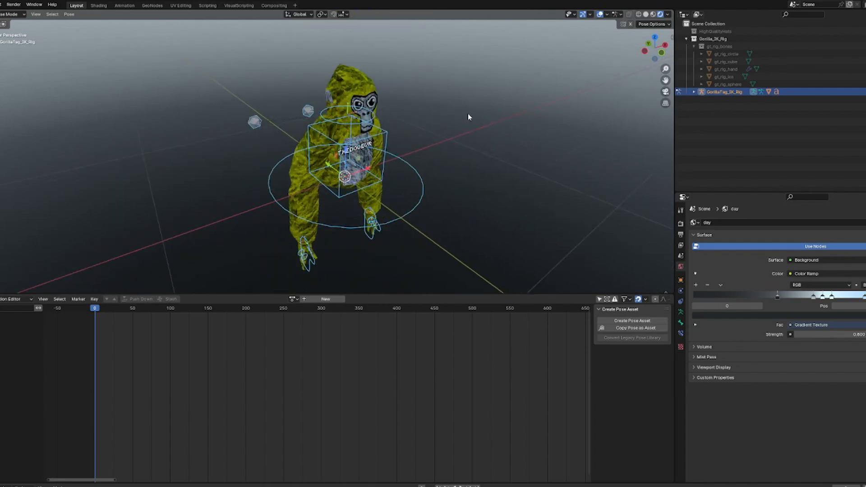
scroll(468, 116, "up", 1)
left_click_drag(647, 44, 609, 26)
scroll(499, 139, "down", 5)
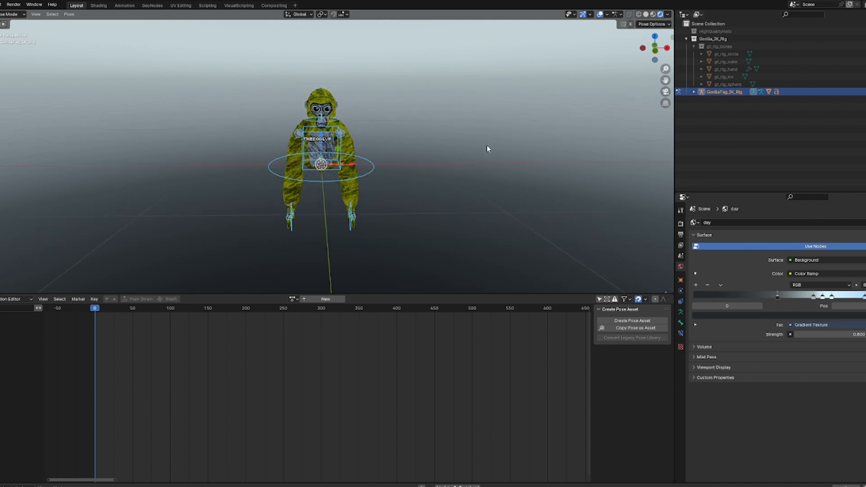
mouse_move(486, 147)
middle_mouse_down()
mouse_move(286, 151)
mouse_move(553, 130)
mouse_move(570, 138)
mouse_move(453, 139)
mouse_move(495, 146)
middle_mouse_up()
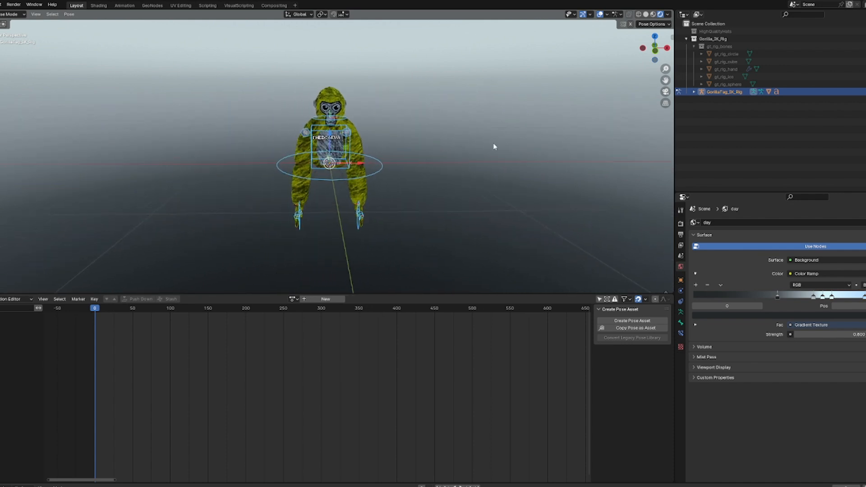
left_click_drag(652, 51, 740, 142)
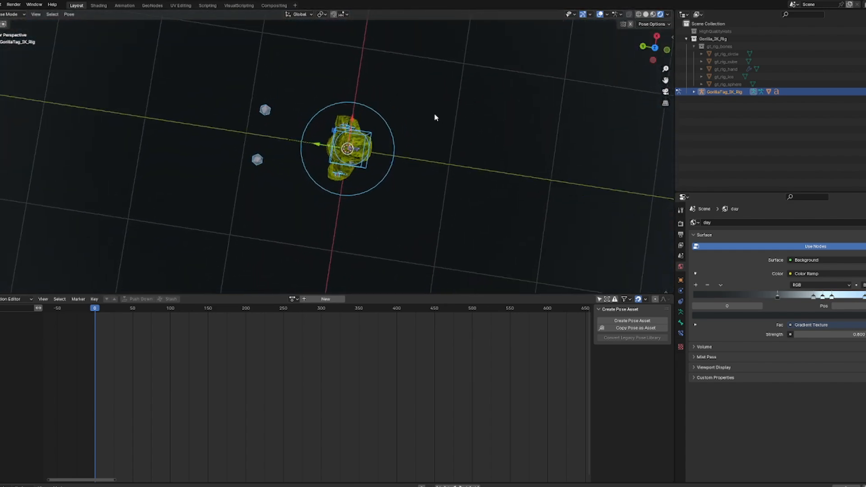
left_click_drag(435, 120, 250, 100, "shift")
middle_click_drag(249, 99, 381, 127, "shift")
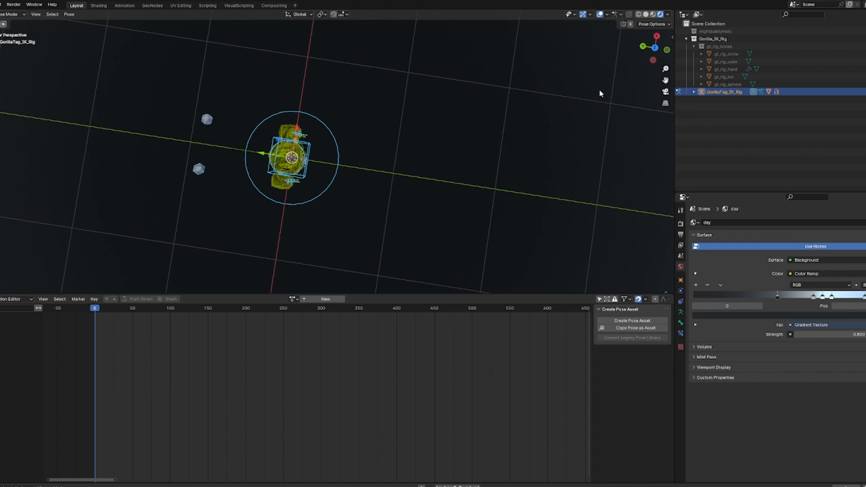
left_click_drag(653, 49, 587, 8)
scroll(650, 64, "up", 3)
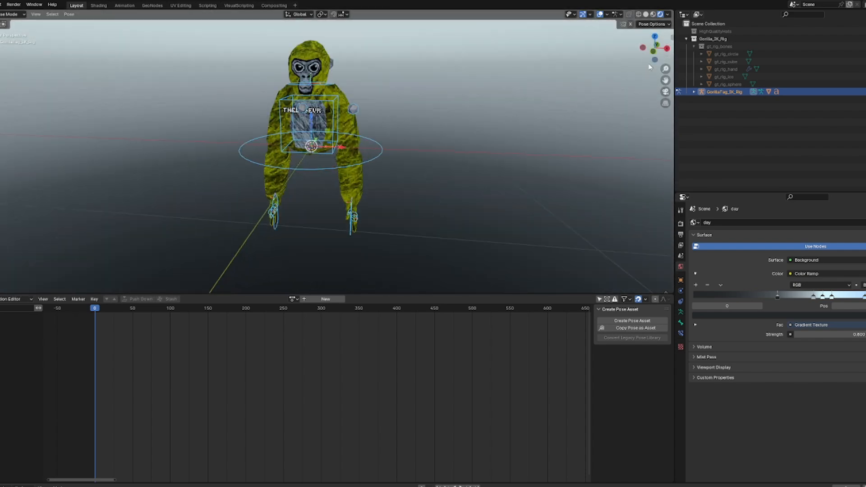
mouse_move(650, 62)
left_mouse_down()
mouse_move(718, 79)
mouse_move(630, 53)
mouse_move(644, 47)
mouse_move(657, 57)
left_mouse_up()
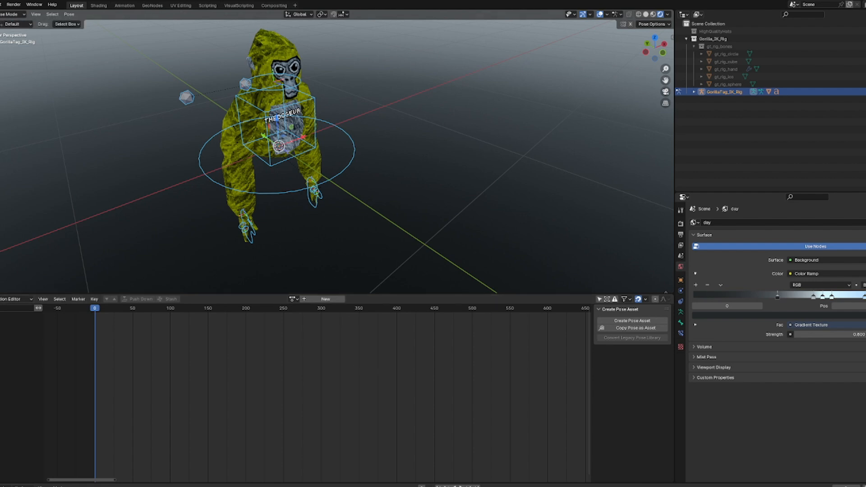
Select the right hand controller and raise it along the Z axis so that the arm bends at the elbow
left_click(251, 240)
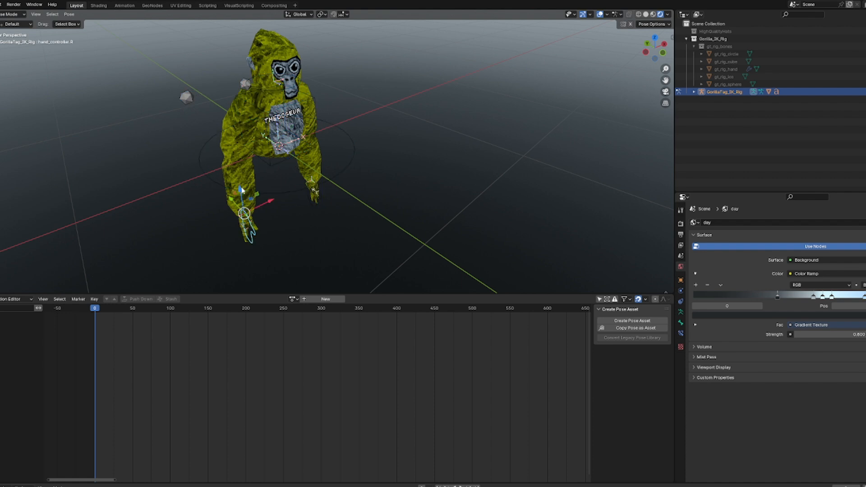
left_click_drag(242, 190, 240, 191)
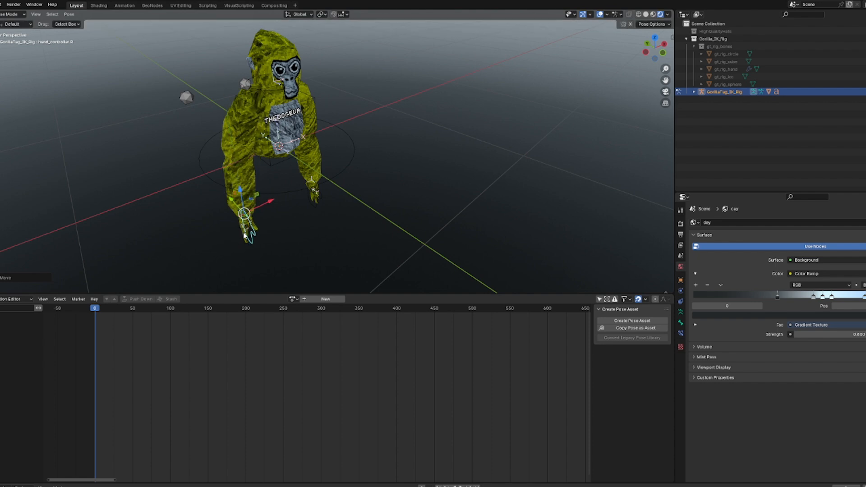
left_click_drag(658, 51, 715, 22)
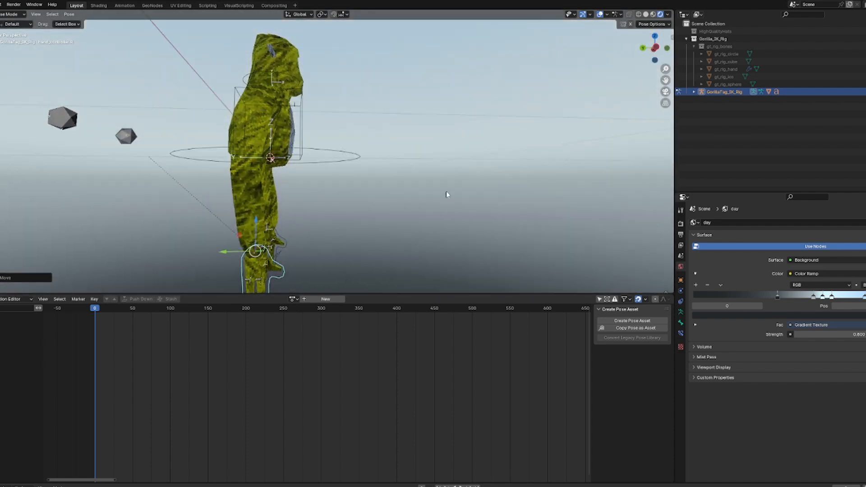
left_click_drag(653, 49, 620, 51)
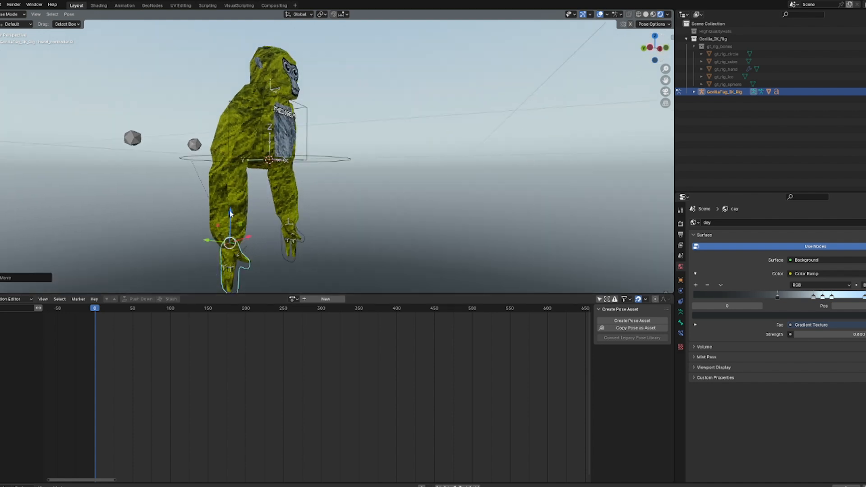
left_click_drag(230, 213, 236, 141)
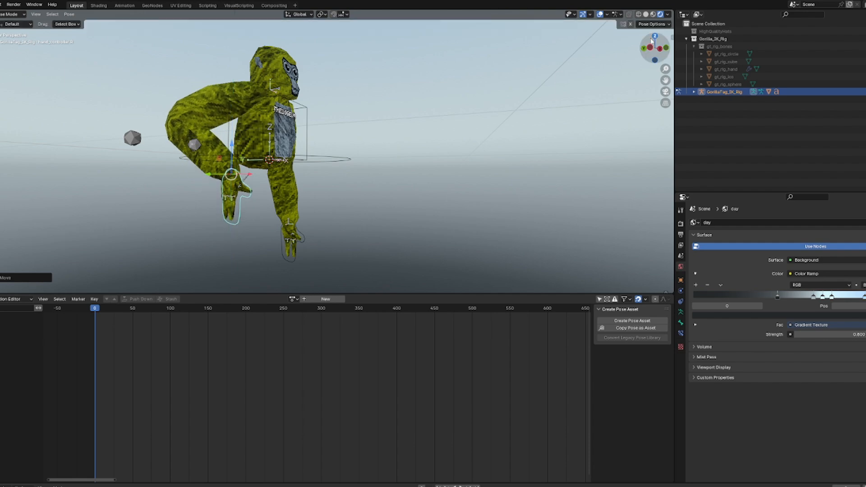
Move the right hand controller forward along the Y axis until the hand is in front of the body
left_click_drag(656, 49, 687, 68)
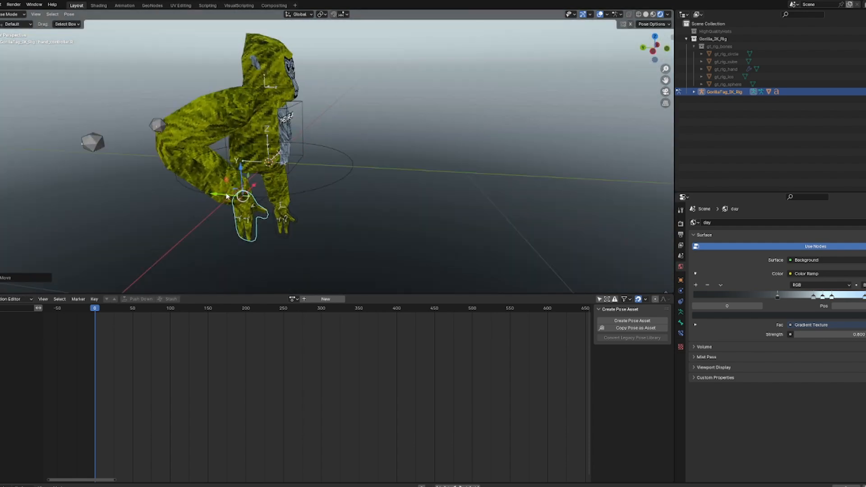
left_click_drag(227, 196, 523, 153)
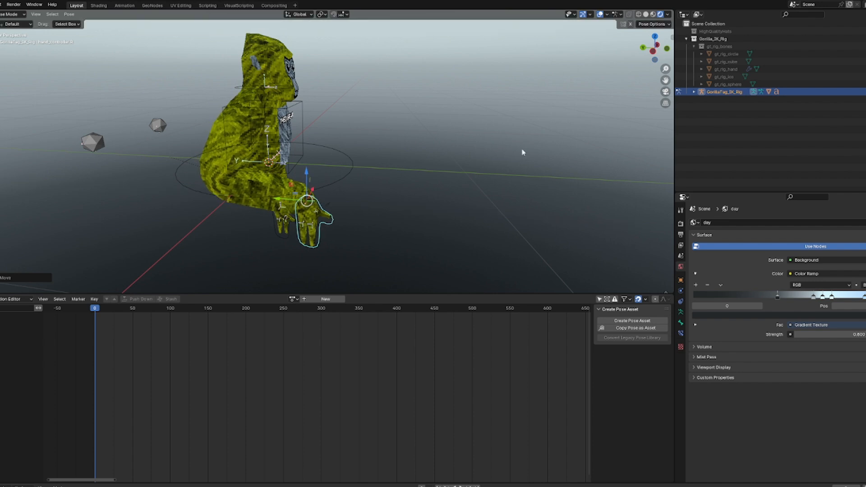
mouse_move(655, 49)
left_mouse_down()
mouse_move(567, 51)
mouse_move(654, 54)
left_mouse_up()
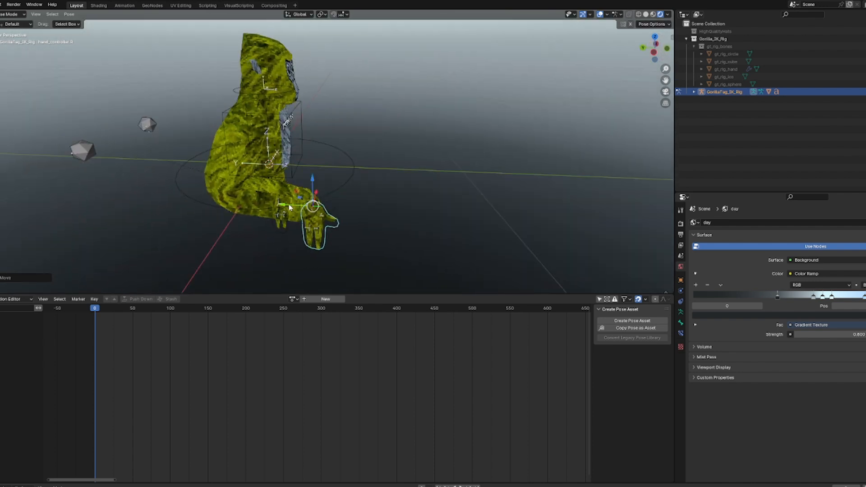
mouse_move(290, 207)
left_mouse_down()
mouse_move(338, 210)
mouse_move(199, 203)
mouse_move(302, 208)
left_mouse_up()
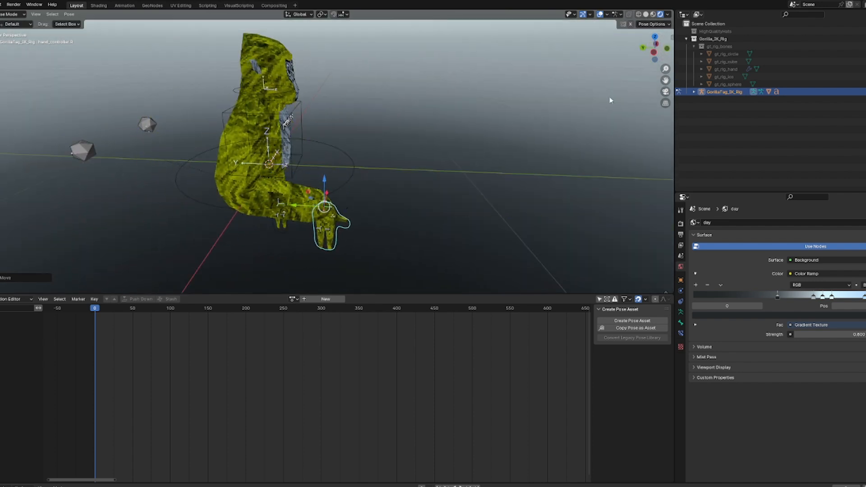
Rotate the right hand controller about the X axis until the hand lies flat, pointing forward
left_click_drag(665, 53, 558, 55)
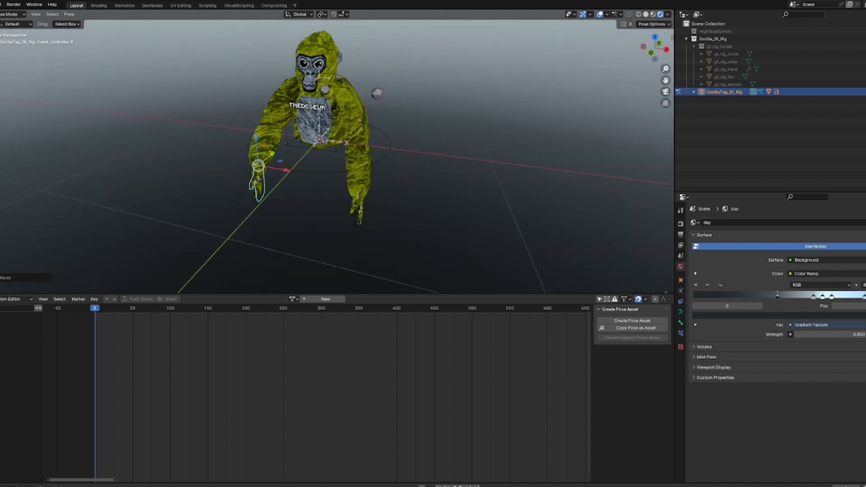
left_click(1, 85)
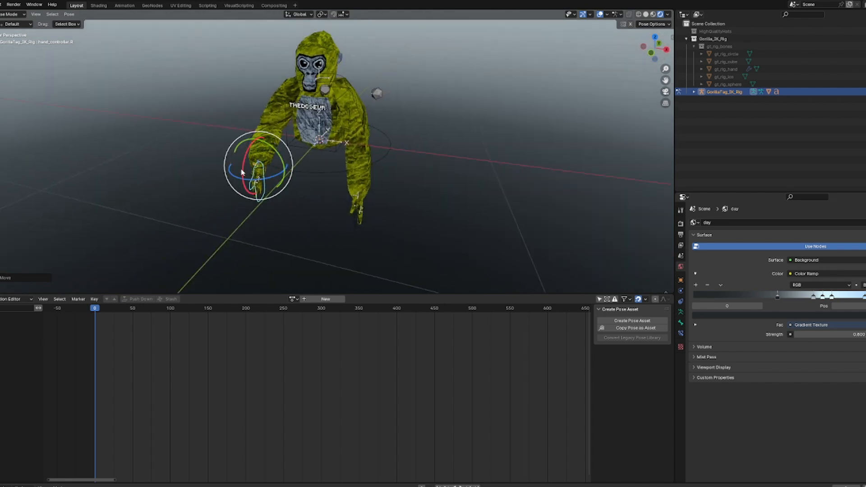
left_click_drag(243, 175, 285, 171)
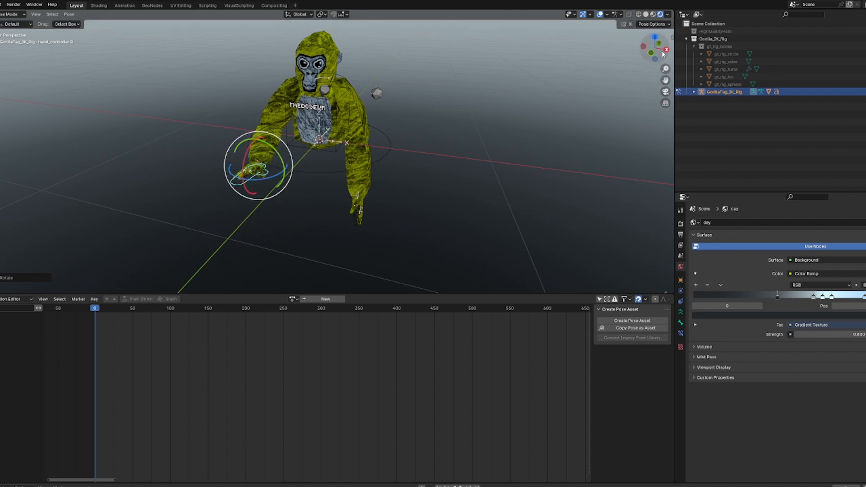
Select the left hand controller and move it up and forward until the arm bends in front of the body
left_click_drag(654, 47, 190, 99)
left_click(0, 71)
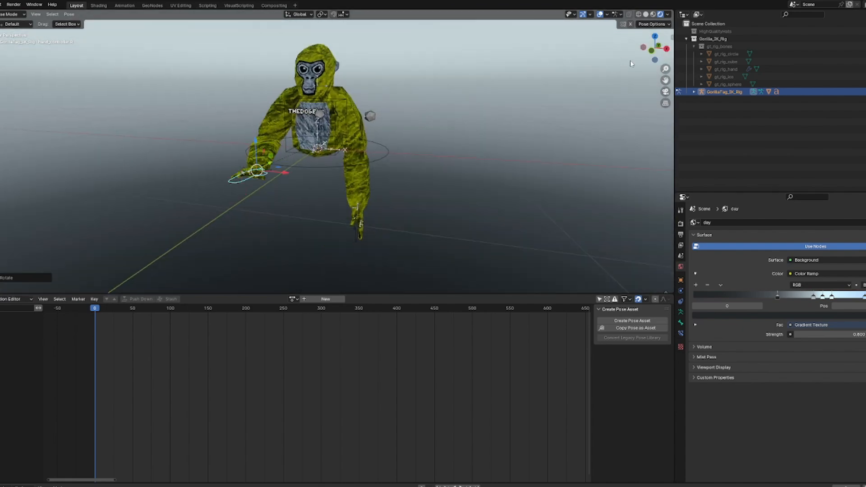
left_click_drag(650, 51, 599, 94)
left_click(371, 262)
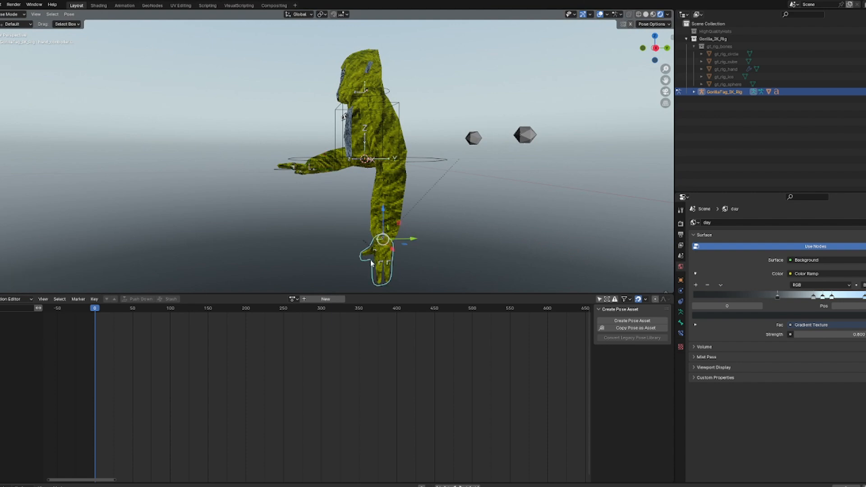
left_click_drag(658, 47, 681, 69)
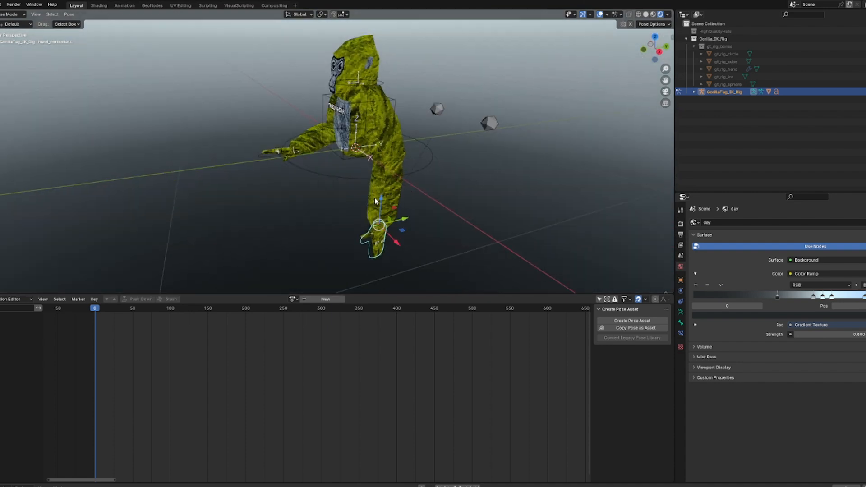
left_click_drag(380, 193, 336, 165)
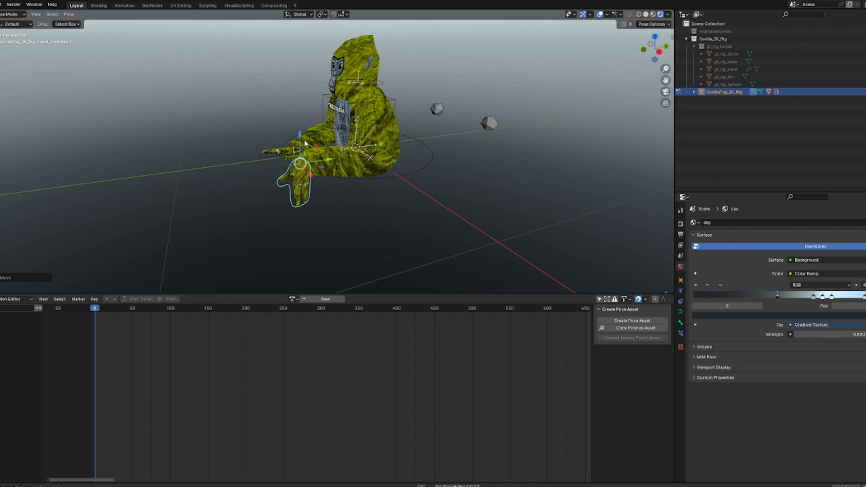
left_click_drag(300, 135, 300, 142)
Fine-tune the left hand controller's height along the Z axis to roughly match the right hand
left_click_drag(655, 48, 726, 49)
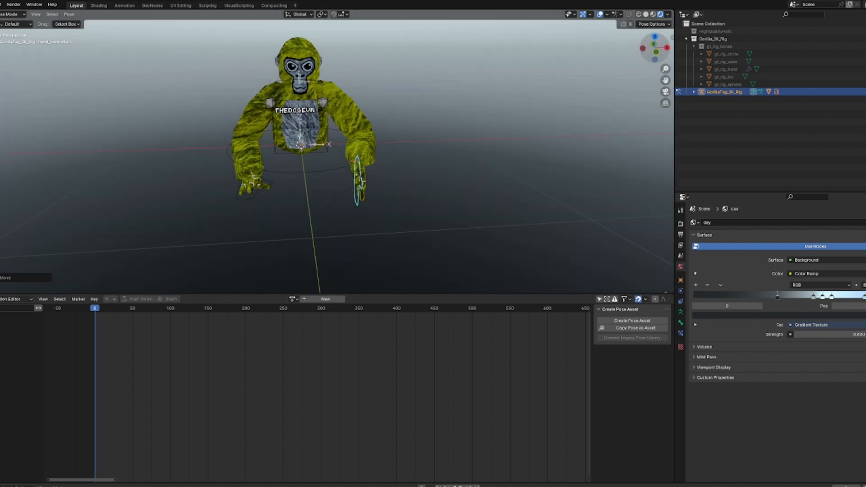
left_click_drag(356, 131, 353, 156)
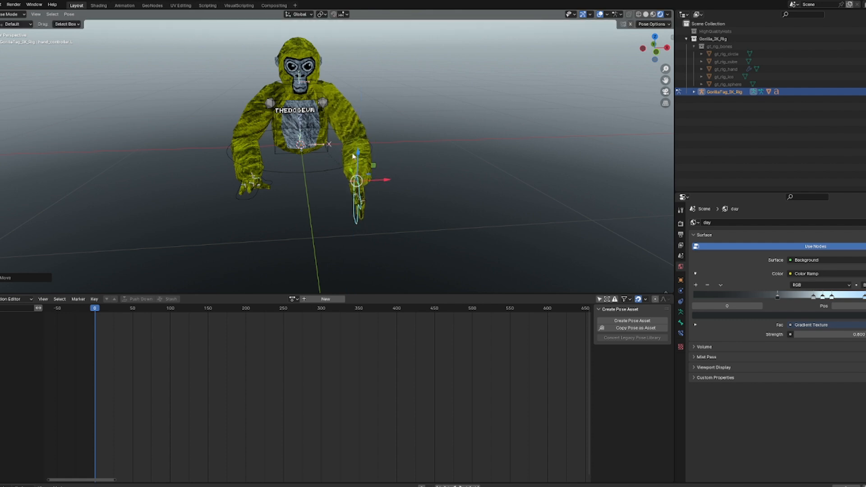
left_click(357, 155)
left_click(356, 162)
left_click(355, 215)
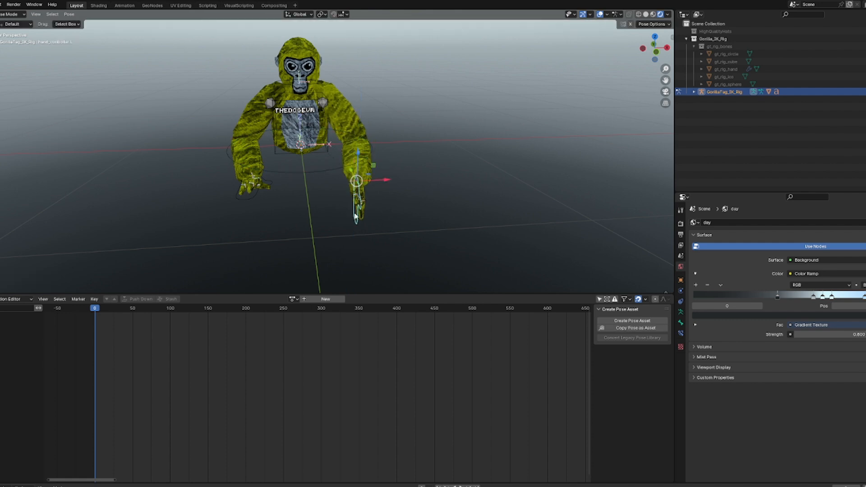
left_click_drag(360, 156, 335, 151)
Rotate the left hand controller about the X axis until the hand lies flat, and deselect it
key("shift+space")
key("r")
left_click_drag(370, 175, 334, 183)
mouse_move(650, 53)
left_mouse_down()
mouse_move(651, 103)
mouse_move(708, 9)
mouse_move(640, 48)
mouse_move(747, 43)
mouse_move(682, 60)
mouse_move(650, 56)
mouse_move(657, 59)
left_mouse_up()
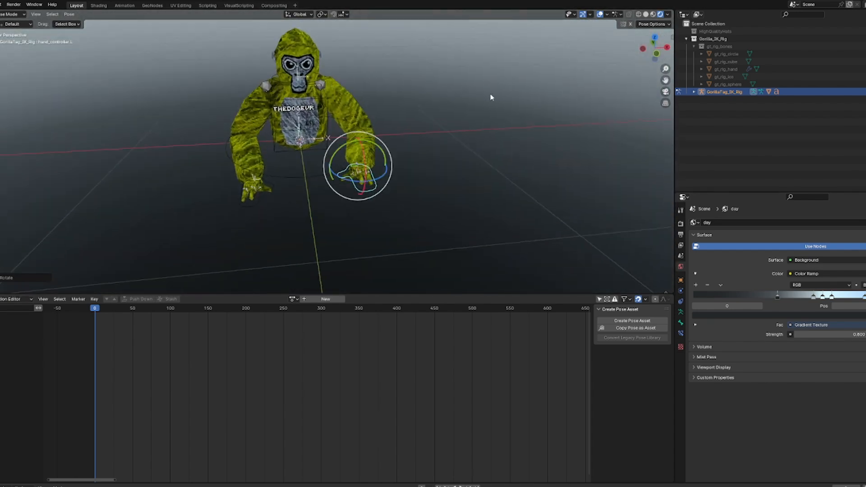
left_click(492, 97)
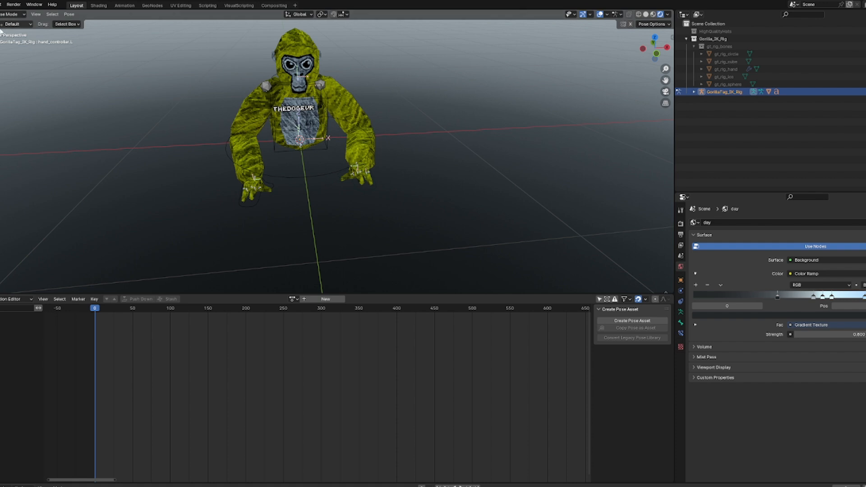
Create a new action for the rig in the Action Editor and turn on Auto Keying
left_click(318, 300)
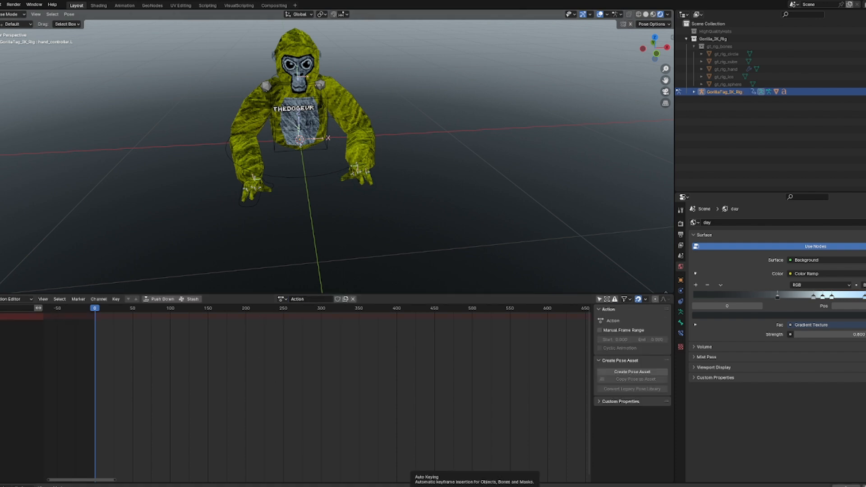
left_click(422, 486)
Select the left hand controller and lower it slightly along the Z axis to key it at frame 0
left_click_drag(662, 41, 704, 46)
left_click(385, 173)
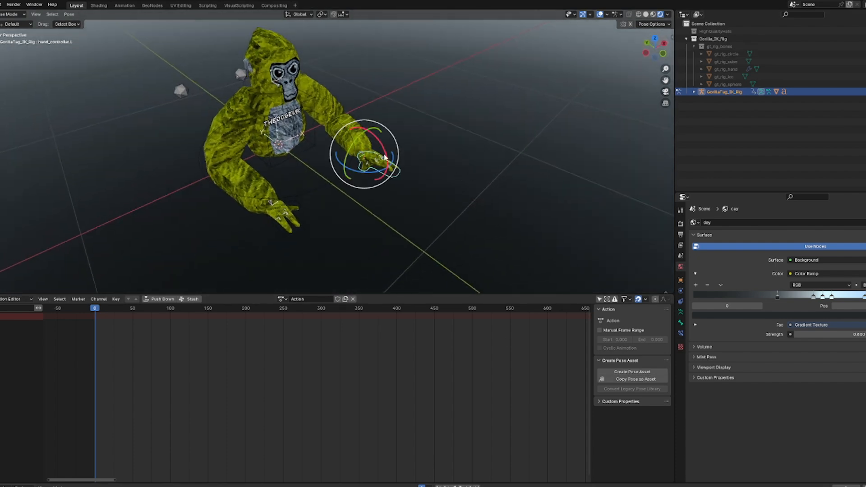
key("shift+space")
key("g")
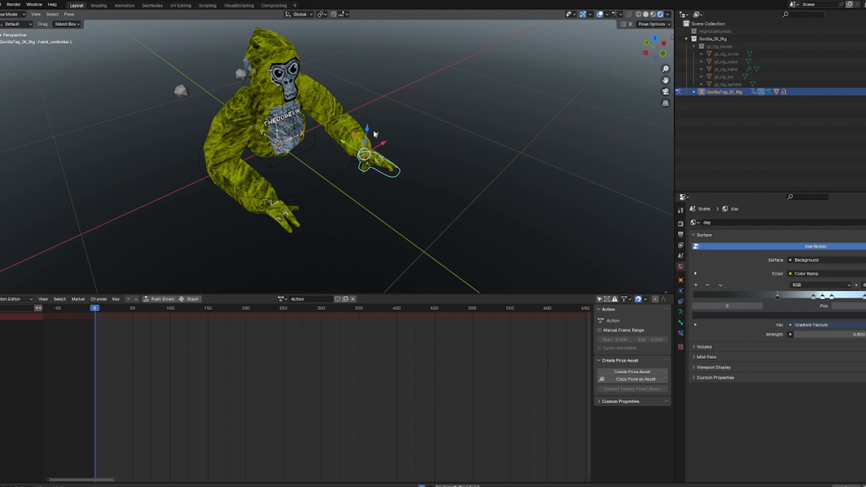
left_click_drag(368, 134, 341, 191)
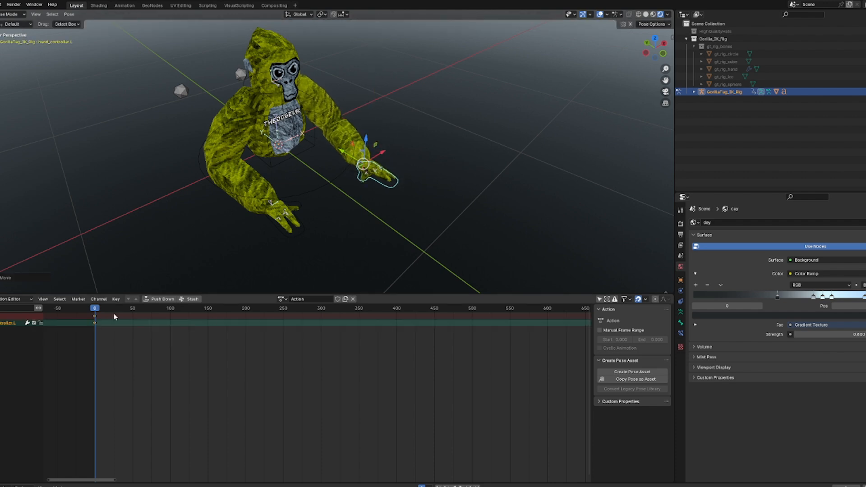
Go to frame 18 and pull the left hand controller back along the Y axis to key it there
mouse_move(100, 308)
left_mouse_down()
mouse_move(135, 312)
mouse_move(96, 315)
left_mouse_up()
scroll(105, 313, "up", 3)
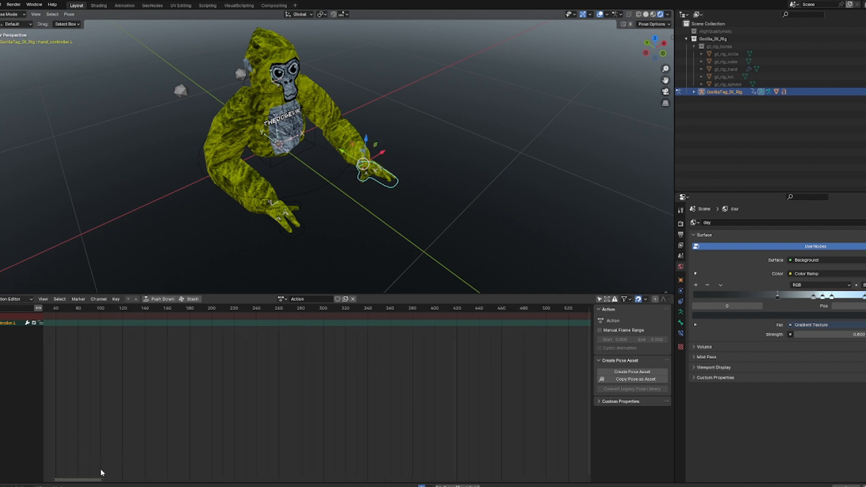
scroll(100, 468, "up", 1)
mouse_move(81, 481)
left_mouse_down()
mouse_move(52, 478)
mouse_move(71, 471)
left_mouse_up()
left_click_drag(82, 308, 105, 307)
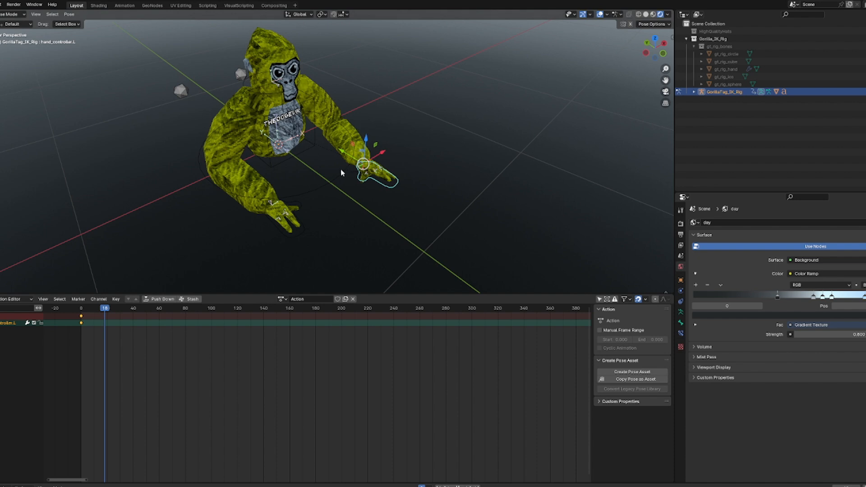
left_click_drag(352, 158, 299, 151)
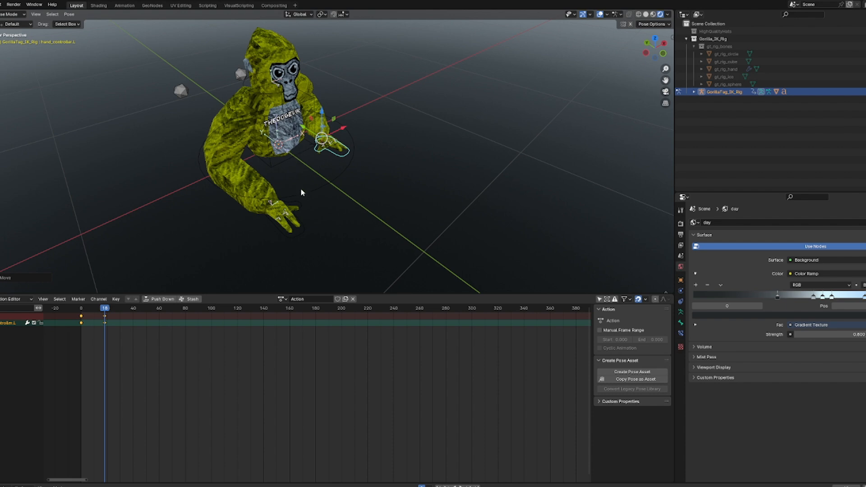
Select the right hand controller and pull it back along the Y axis at frame 33 to key it
left_click(291, 238)
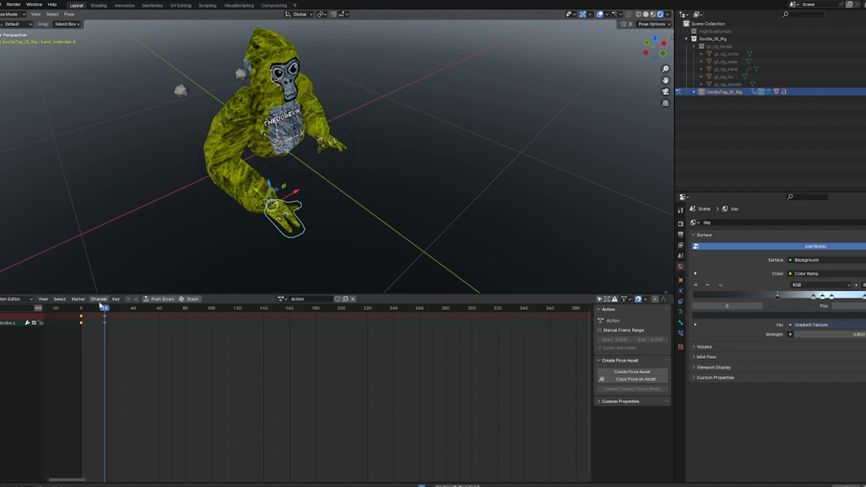
left_click_drag(111, 306, 125, 308)
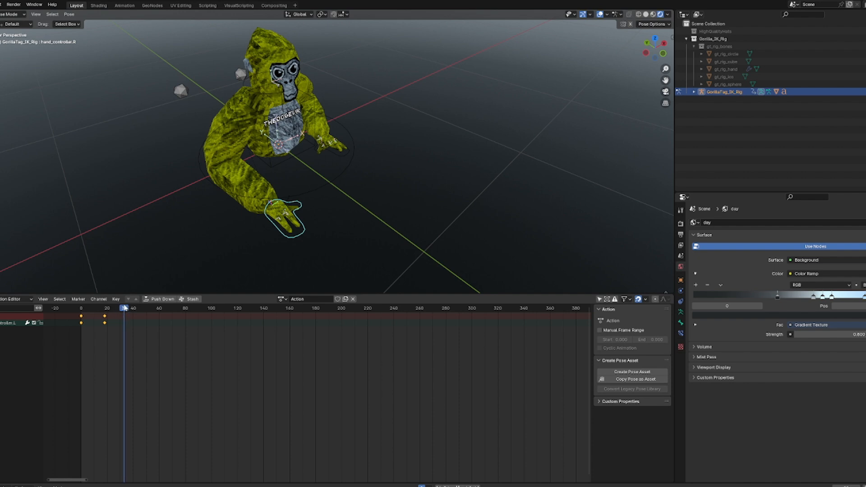
left_click(335, 155)
left_click(289, 241)
left_click_drag(258, 194, 229, 170)
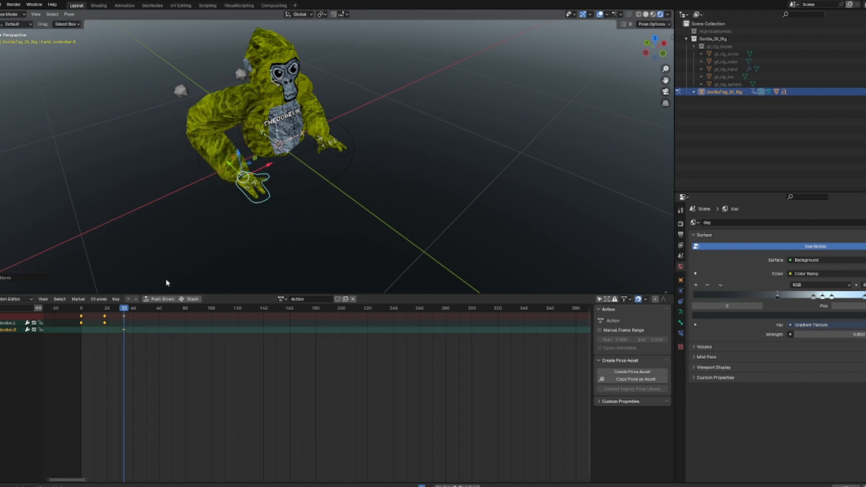
Move the left hand controller forward along the Y axis at frame 44 to key it
left_click_drag(126, 308, 139, 308)
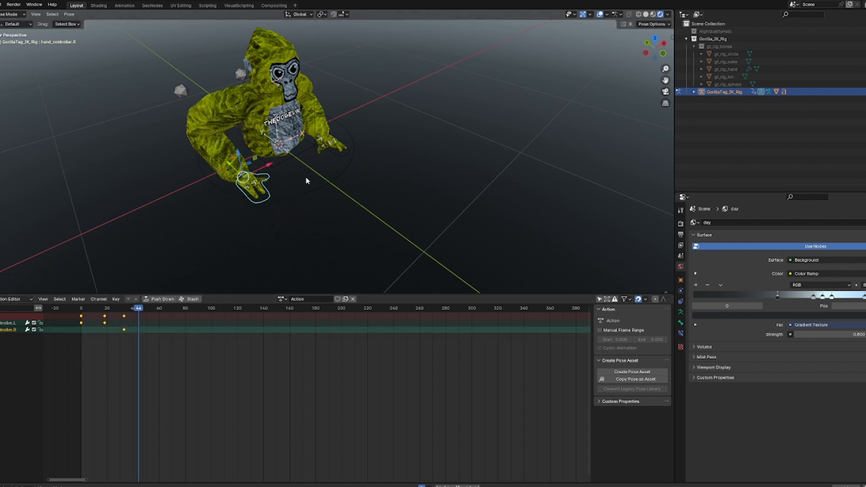
left_click(342, 154)
left_click_drag(306, 133, 339, 154)
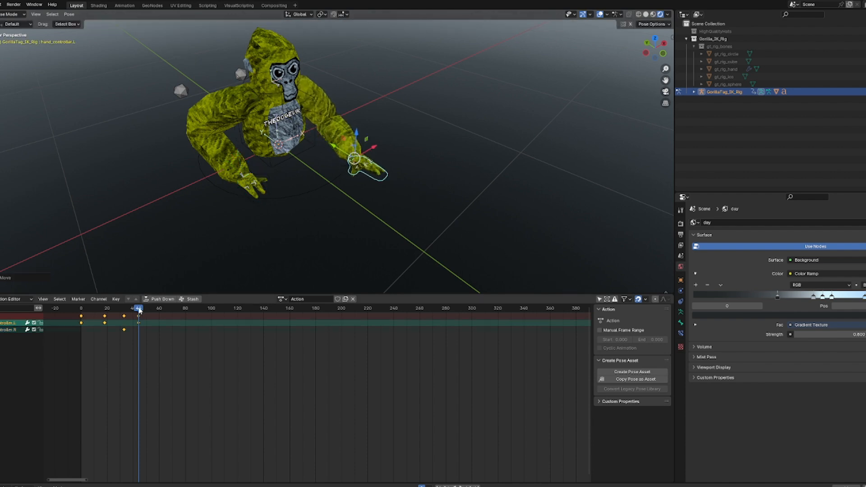
Move the right hand controller forward along the Y axis at frame 57 to key it
left_click_drag(140, 310, 155, 309)
left_click(259, 192)
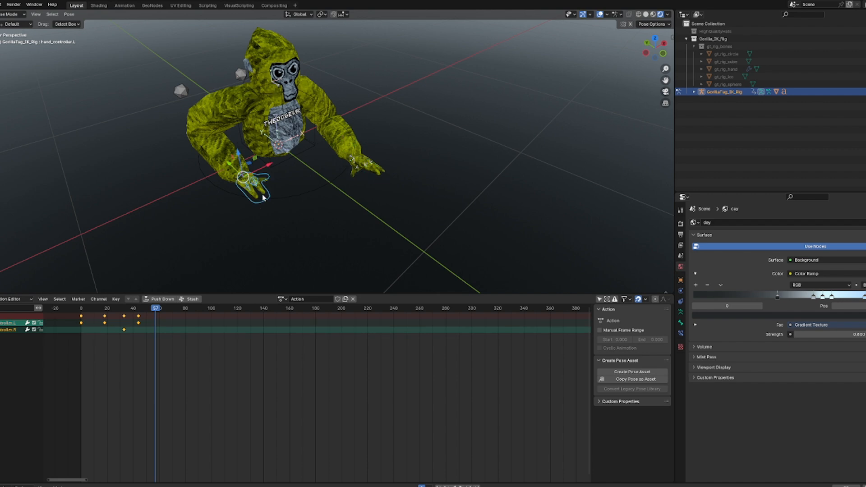
left_click_drag(230, 168, 264, 200)
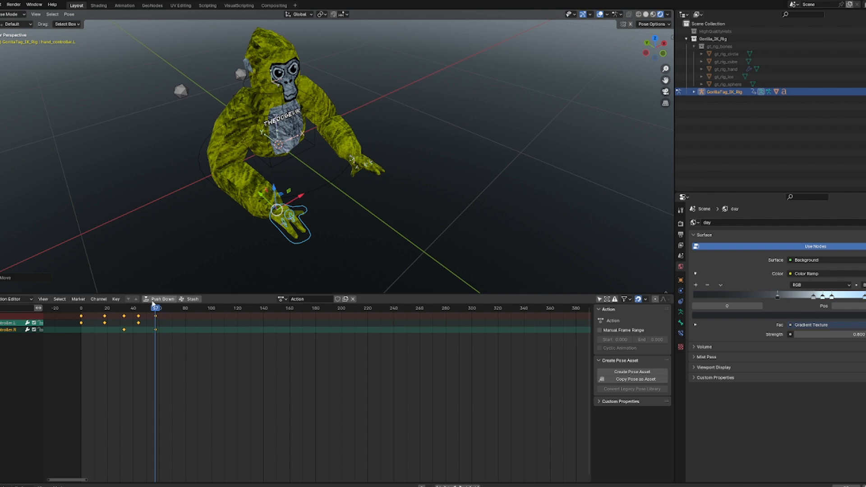
Play the arm animation from frame 0, stop it past the last keyframe and return to frame 0
left_click_drag(156, 310, 82, 310)
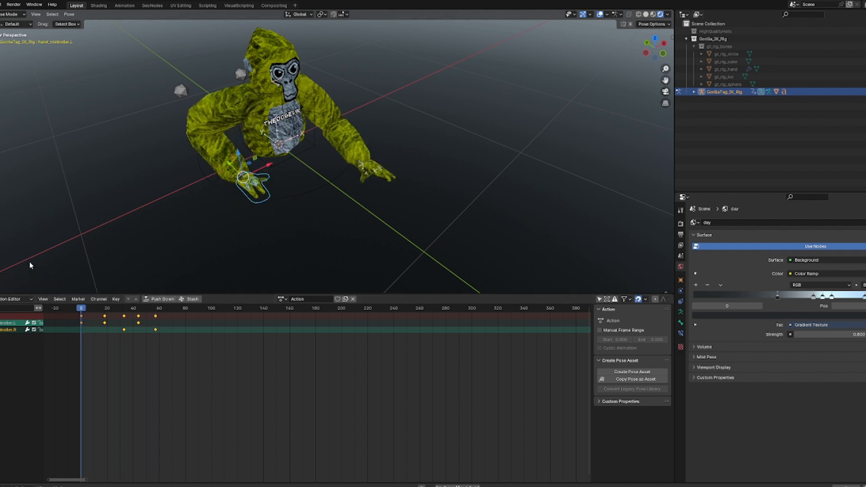
key("space")
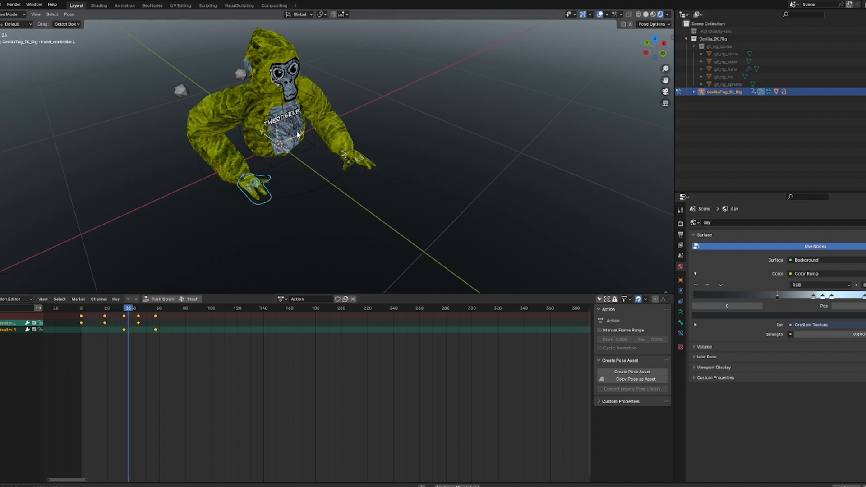
key("space")
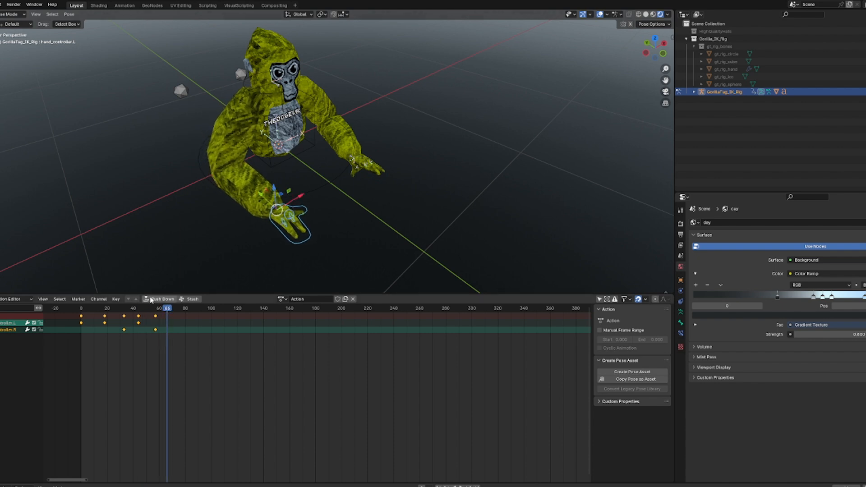
left_click(167, 309)
left_click_drag(167, 312, 64, 313)
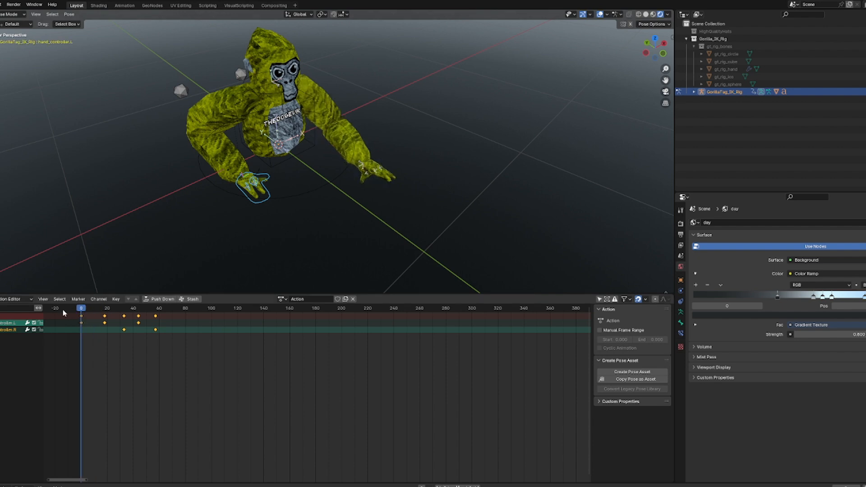
Open the scene's Output properties and view the gorilla from the front
middle_click_drag(619, 31, 617, 39)
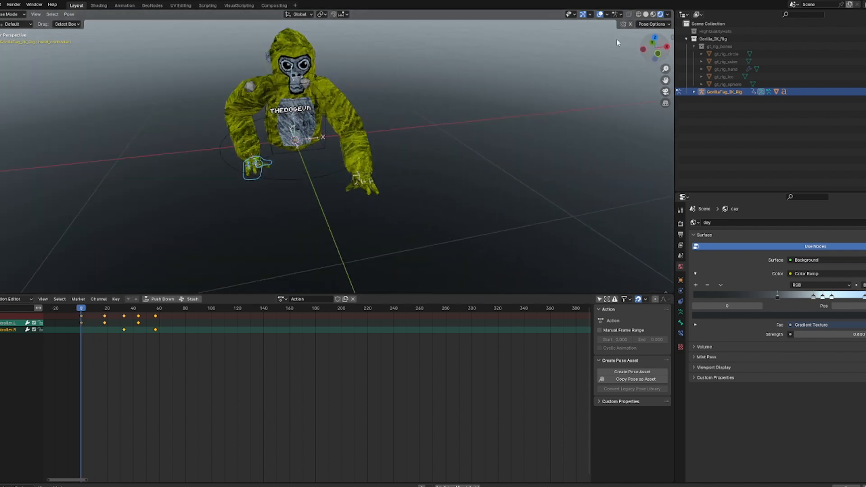
left_click(680, 235)
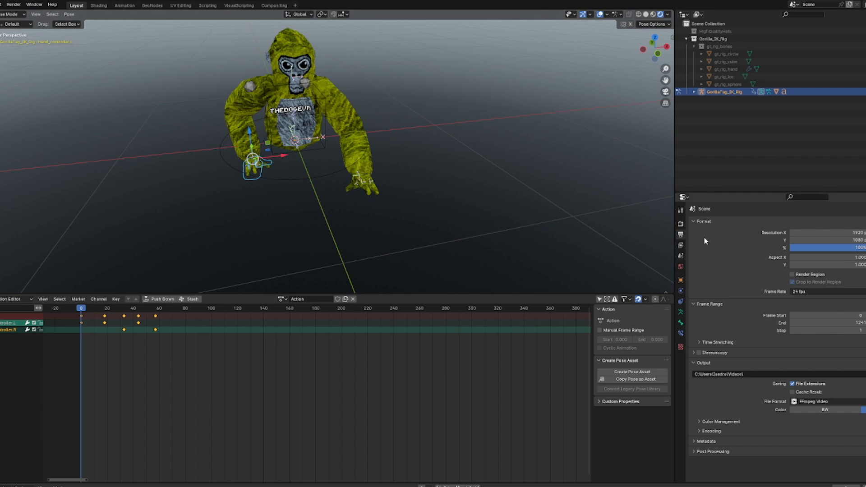
left_click_drag(654, 51, 652, 50)
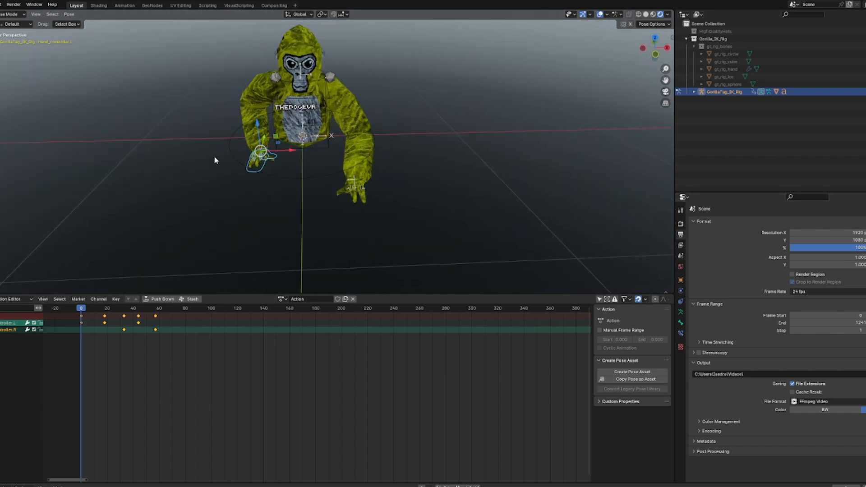
Switch the rig from Pose Mode to Object Mode and deselect everything
left_click(8, 15)
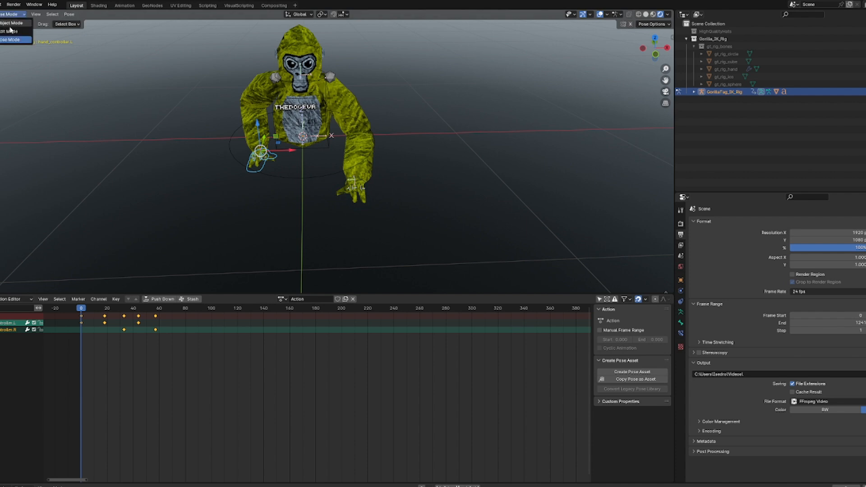
left_click(10, 24)
left_click(776, 157)
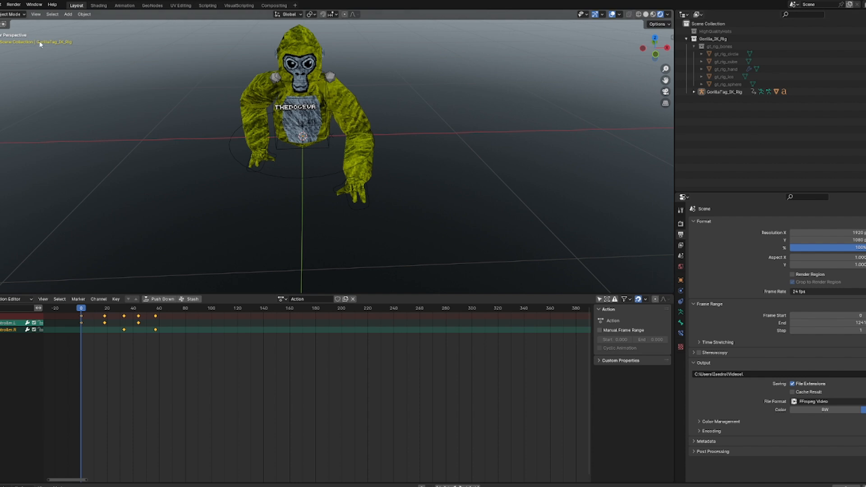
Add a Sun light to the scene and move it up beside the gorilla's head
left_click(18, 14)
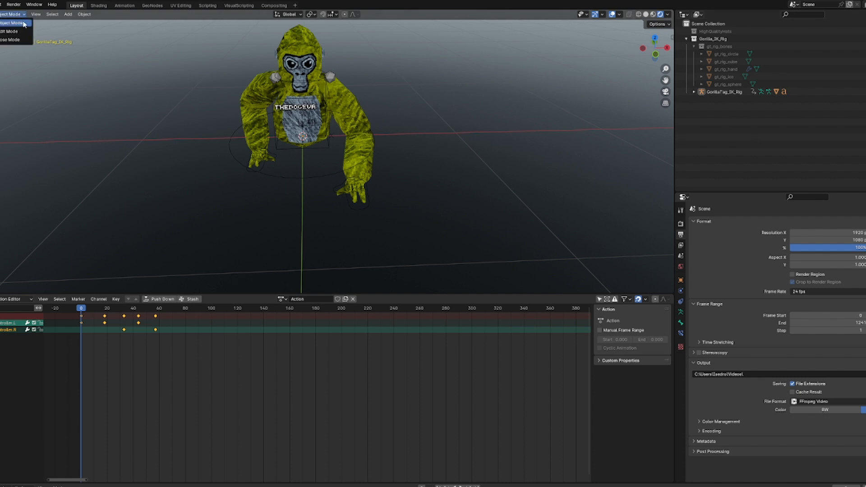
left_click(67, 14)
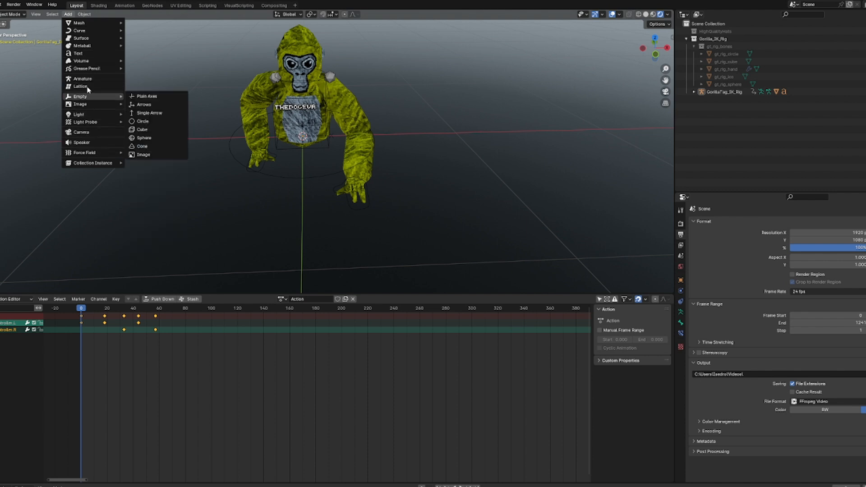
mouse_move(102, 117)
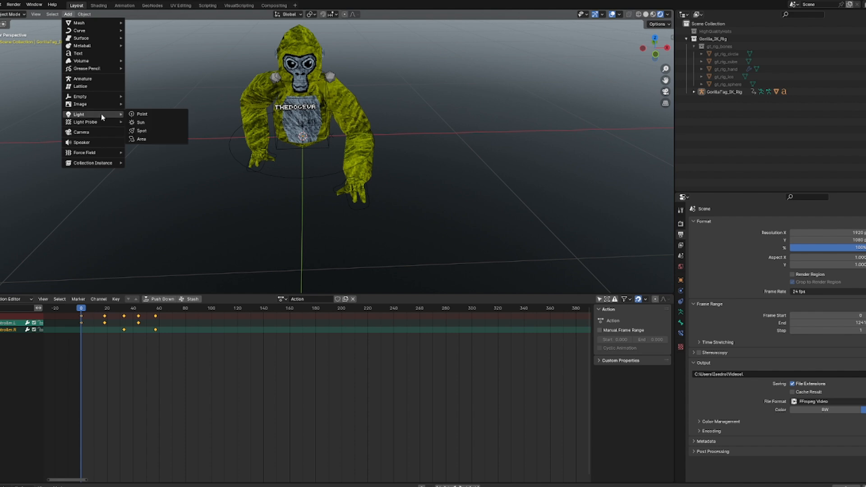
left_click(151, 123)
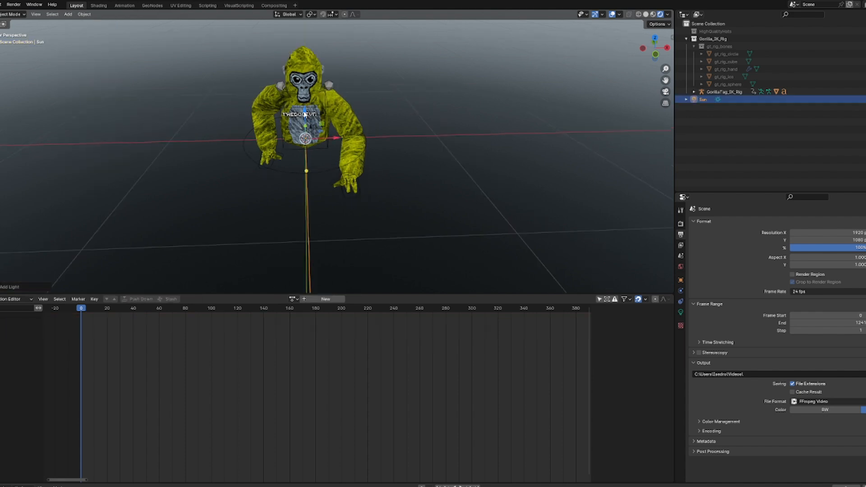
key("g")
left_click(182, 52)
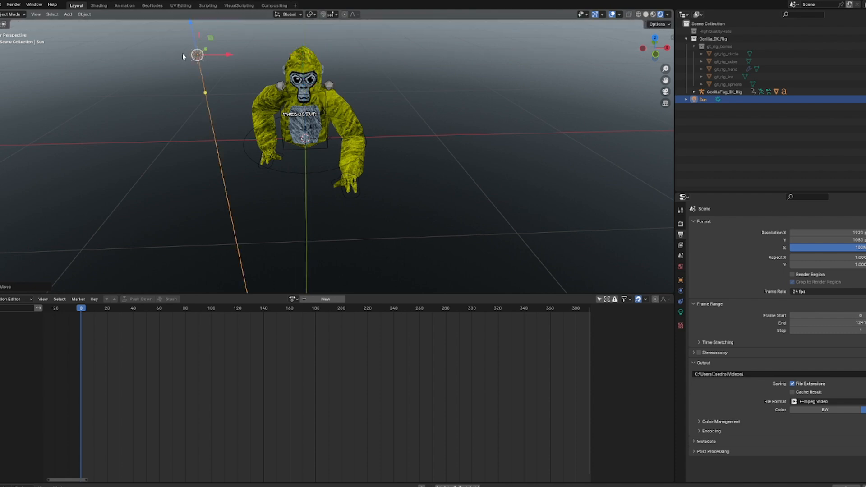
Raise the sun light higher, tilt it towards the gorilla and open its light settings
left_click_drag(195, 37, 189, 288)
left_click_drag(202, 71, 372, 101)
left_click(196, 38)
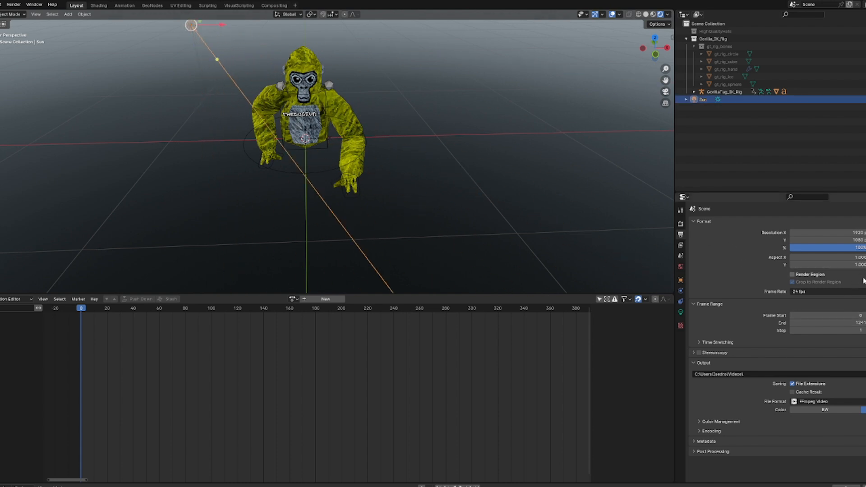
left_click(681, 313)
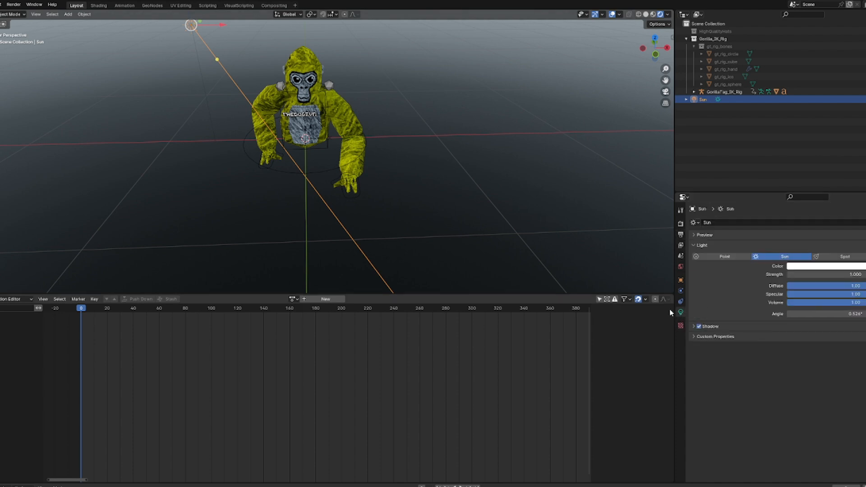
Try sun light strengths of 10 and 6.25, checking the gorilla's shading from several angles
left_click_drag(837, 274, 862, 274)
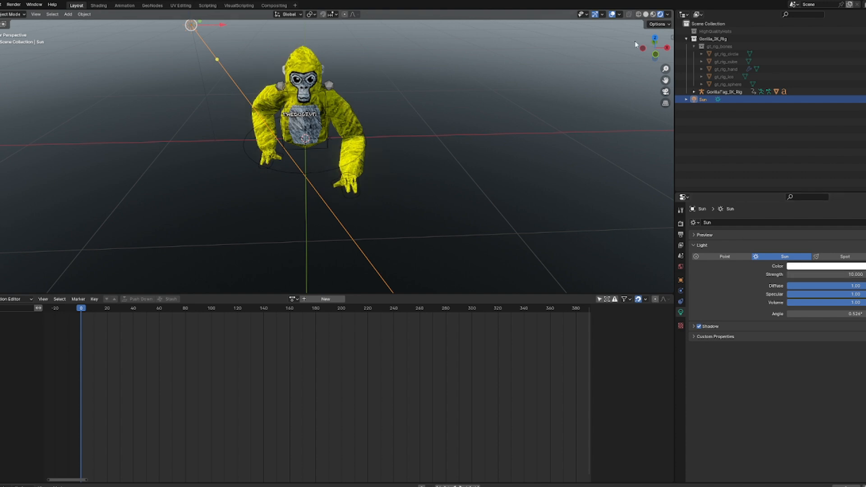
mouse_move(657, 54)
left_mouse_down()
mouse_move(656, 45)
mouse_move(656, 53)
left_mouse_up()
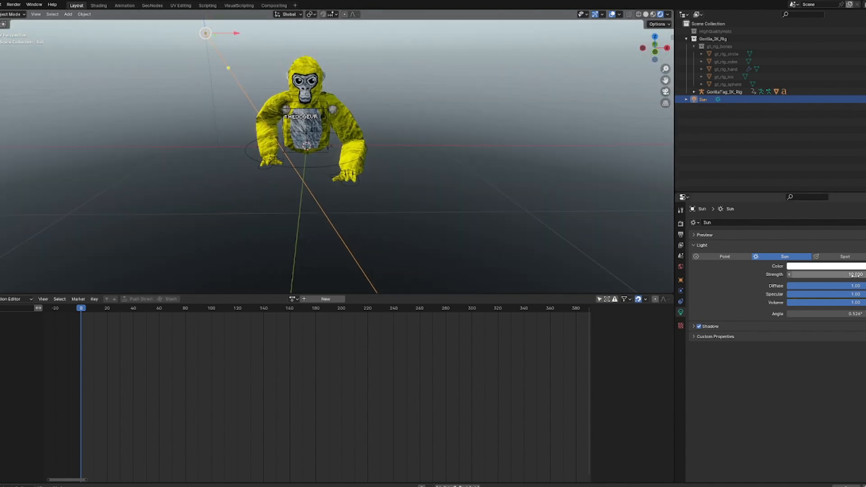
mouse_move(863, 275)
left_mouse_down()
mouse_move(831, 274)
mouse_move(857, 285)
left_mouse_up()
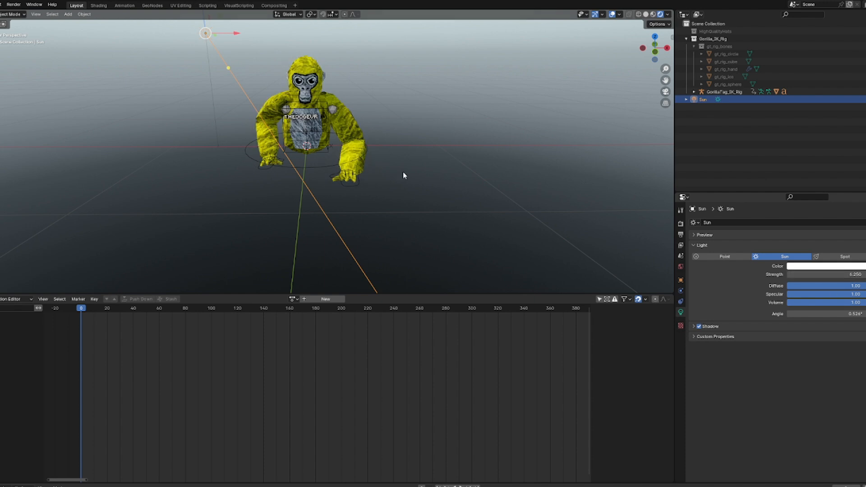
left_click_drag(655, 51, 668, 73)
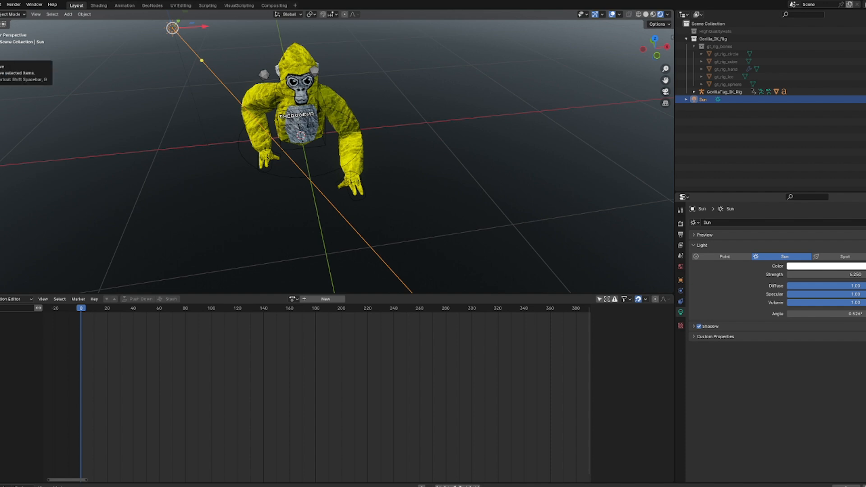
mouse_move(657, 51)
left_mouse_down()
mouse_move(610, 33)
mouse_move(655, 37)
left_mouse_up()
Try a sun light strength of 100 on the gorilla, followed by 10
left_click(848, 274)
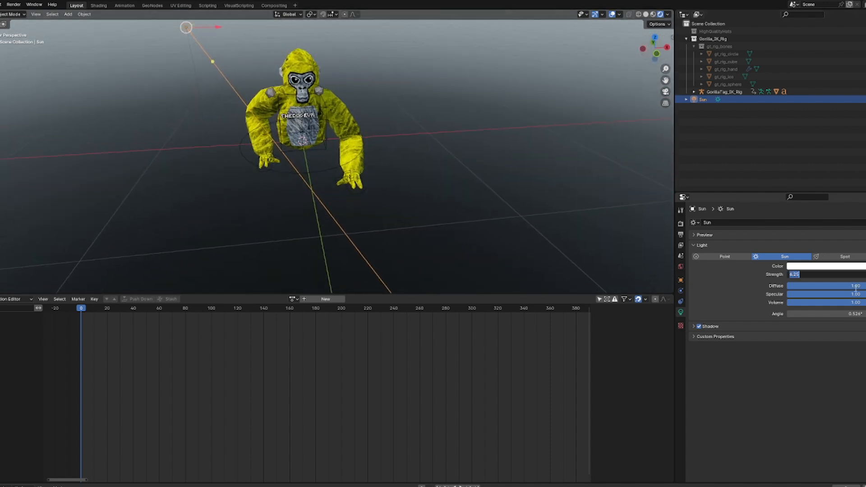
type("100")
key("Return")
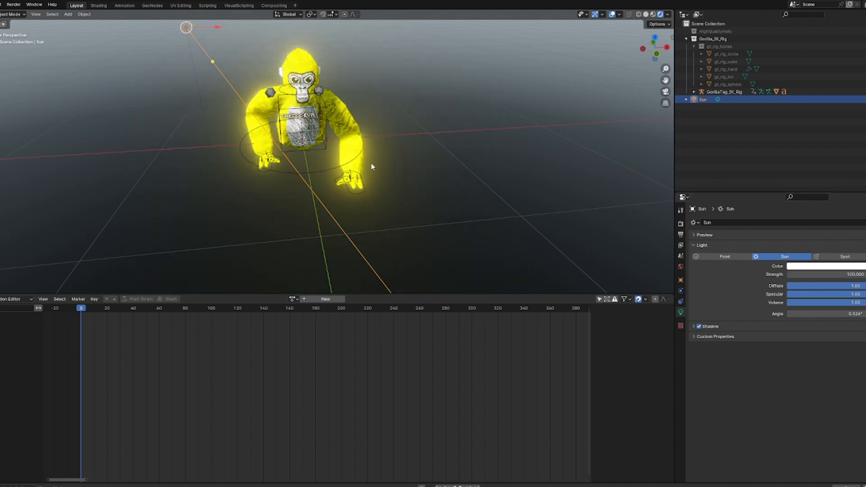
left_click(826, 274)
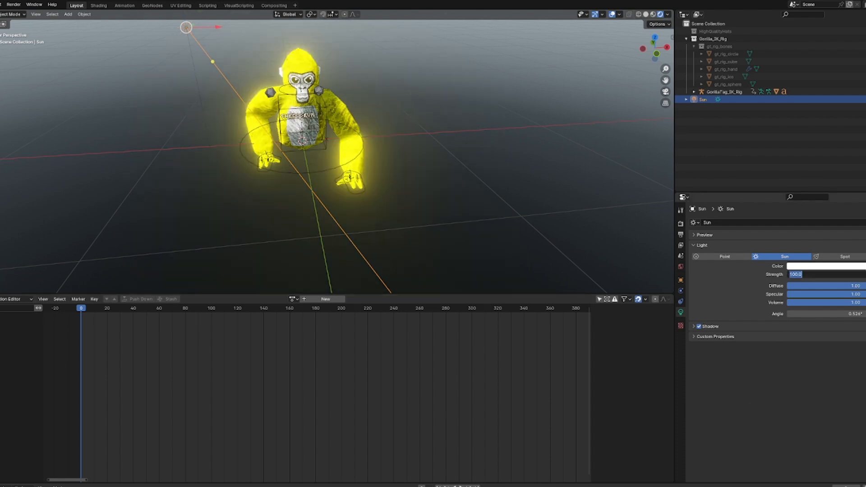
key("BackSpace")
type("10")
key("Return")
Set the sun light's strength to 12
left_click(826, 274)
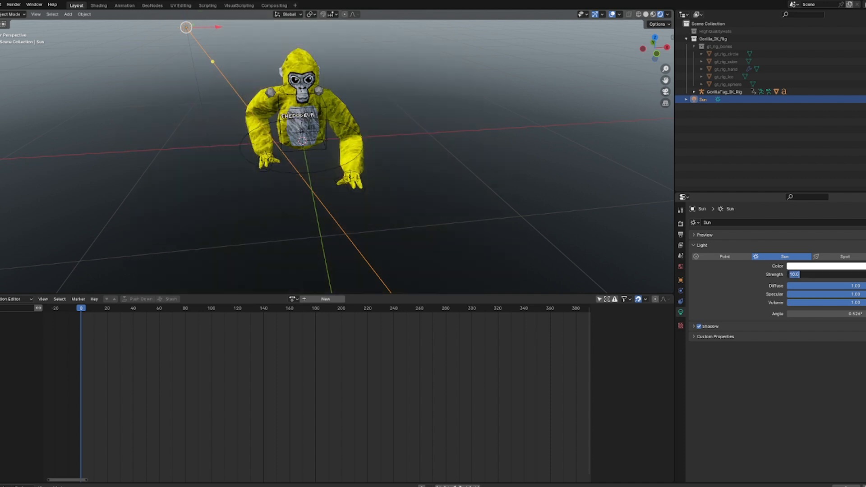
key("BackSpace")
type("12")
key("Return")
left_click_drag(657, 56, 575, 61)
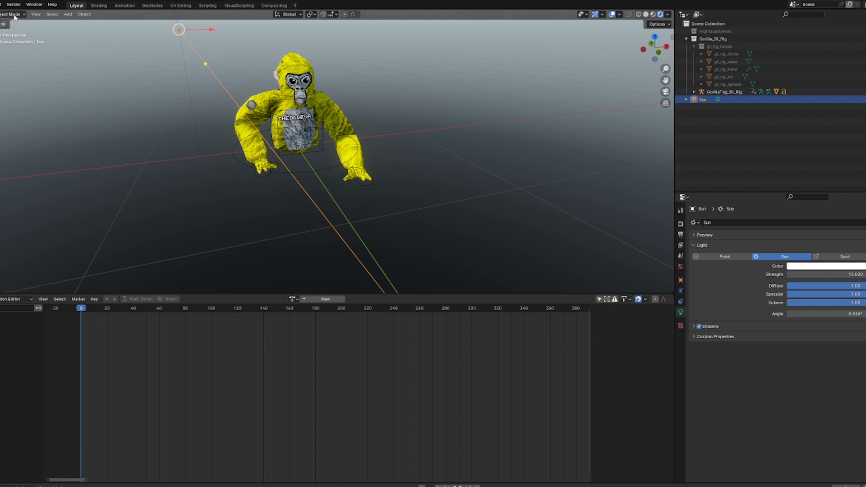
Add a camera, pull it back in front of the gorilla to about Y -2.55 m and raise it to about Z 0.91 m
left_click(68, 14)
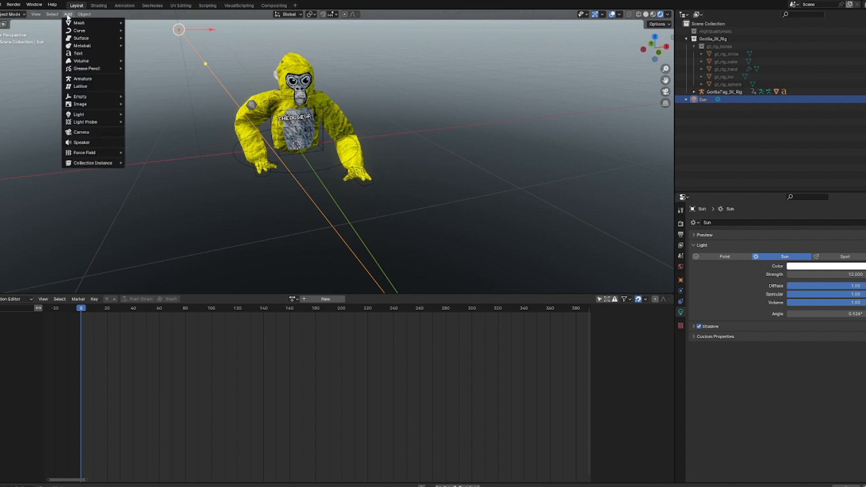
left_click(96, 133)
middle_click_drag(556, 92, 260, 166)
left_click_drag(257, 155, 667, 224)
scroll(34, 137, "down", 1)
scroll(478, 153, "down", 2)
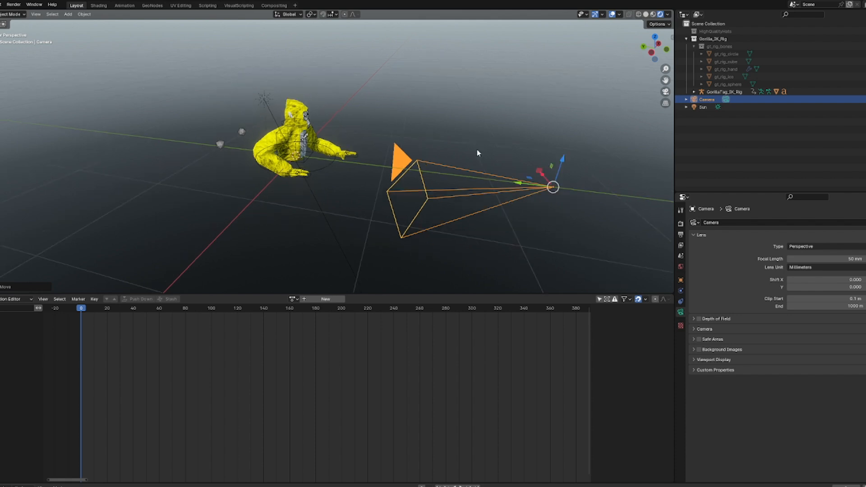
left_click_drag(565, 159, 599, 62)
Rotate the camera to about 74° X, -1° Y and -1.8° Z so it faces the gorilla, and return to the Move tool
left_click_drag(667, 41, 630, 45)
key("r")
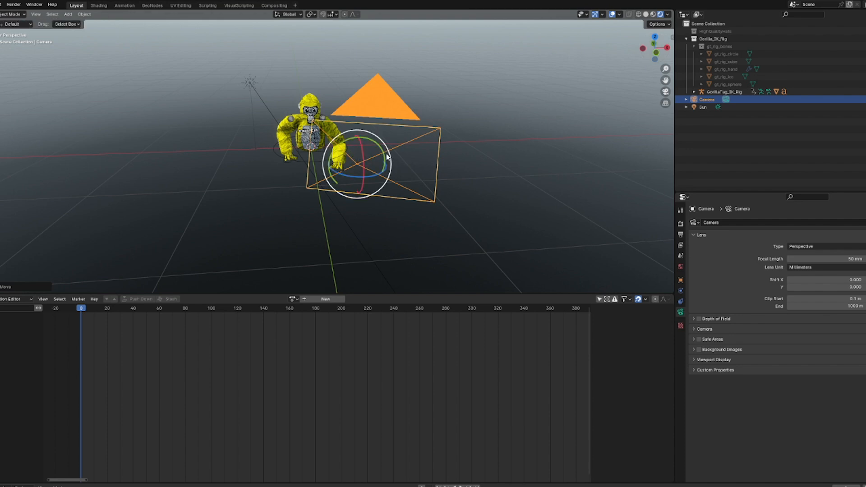
key("y")
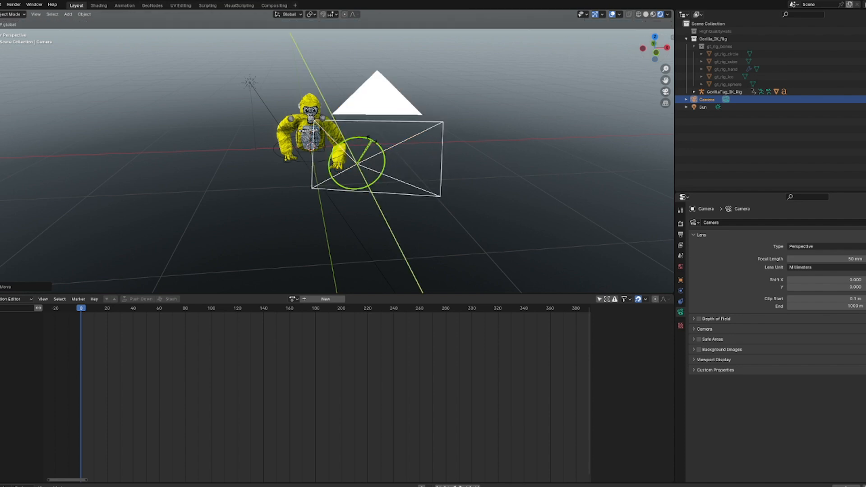
left_click(359, 164)
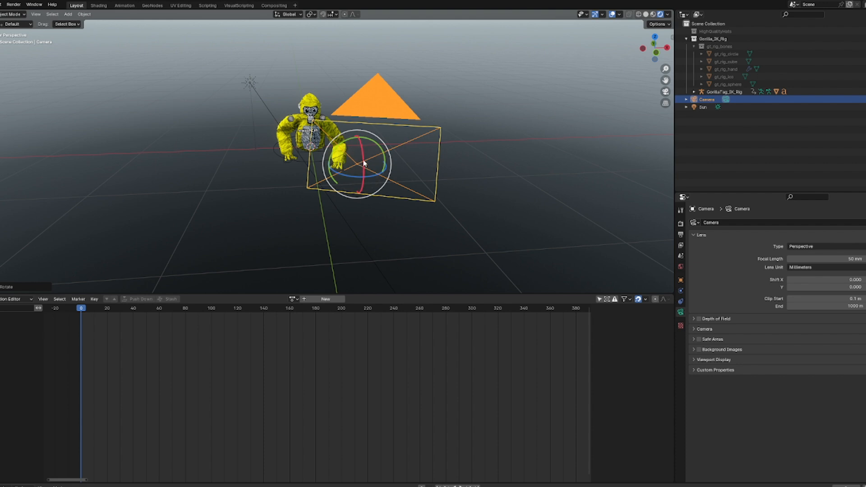
mouse_move(364, 161)
left_mouse_down()
mouse_move(363, 154)
mouse_move(362, 162)
mouse_move(344, 165)
mouse_move(356, 177)
mouse_move(365, 159)
left_mouse_up()
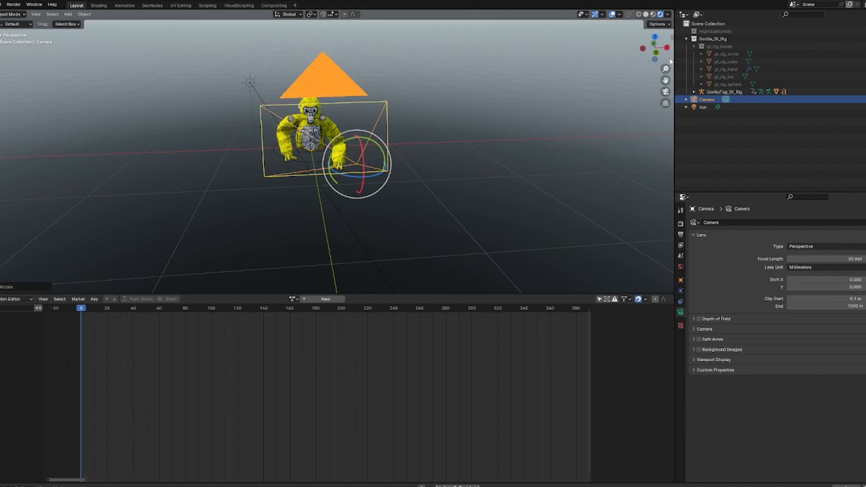
left_click_drag(660, 53, 738, 56)
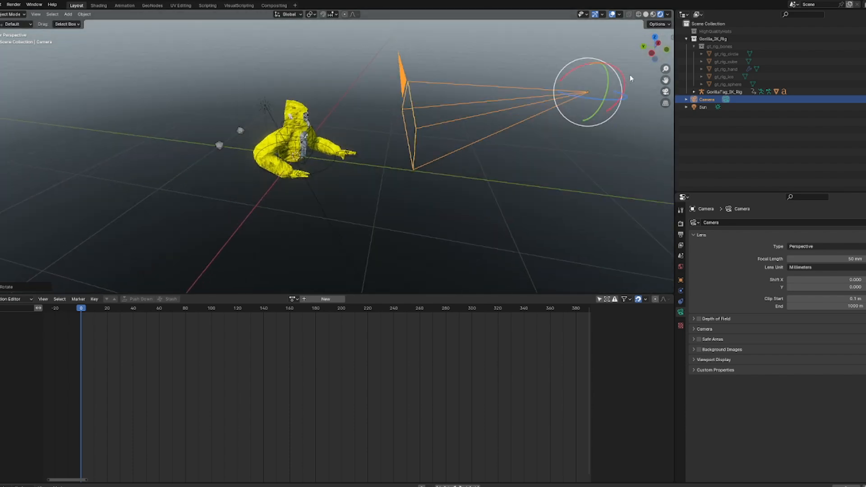
left_click_drag(648, 50, 559, 48)
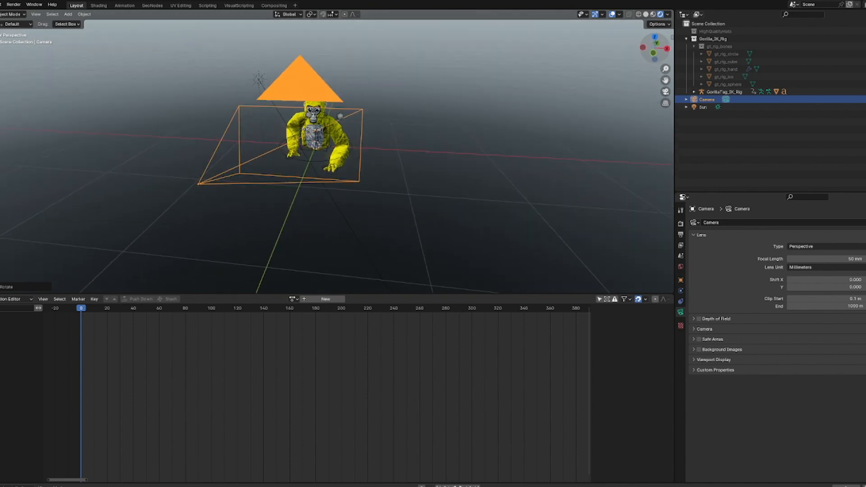
left_click(0, 68)
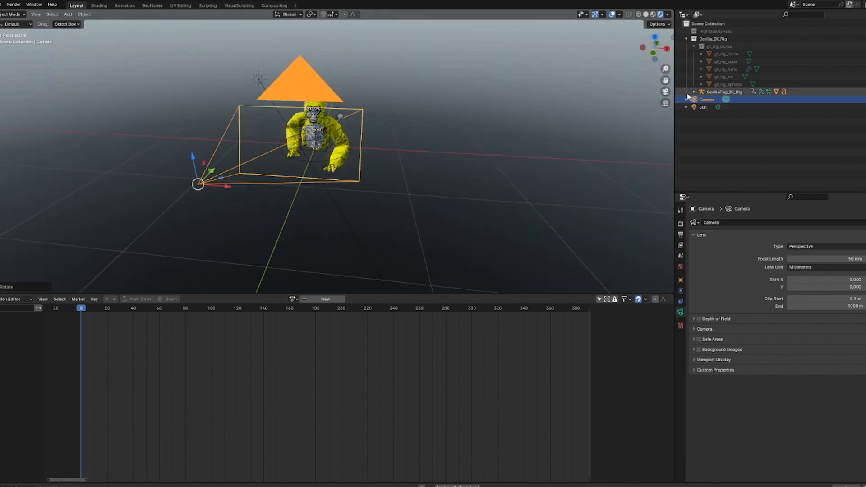
Enable Camera to View, look through the camera and turn it to an angled side shot of the gorilla
left_click(670, 40)
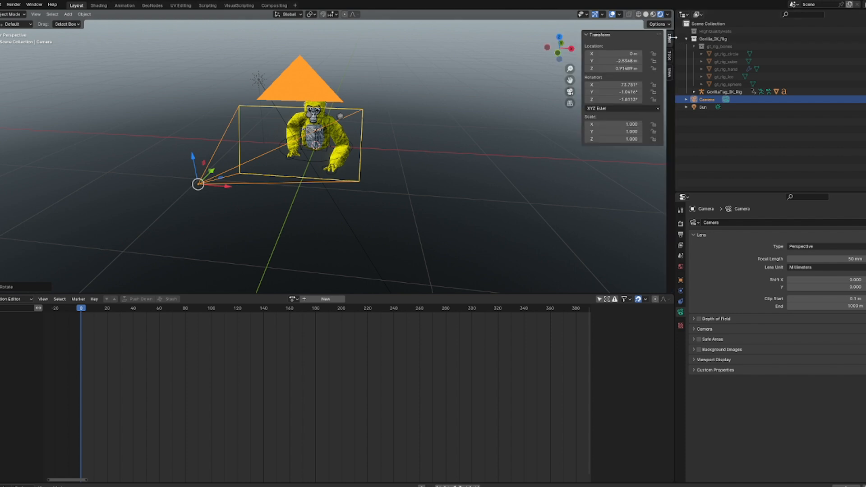
left_click(670, 71)
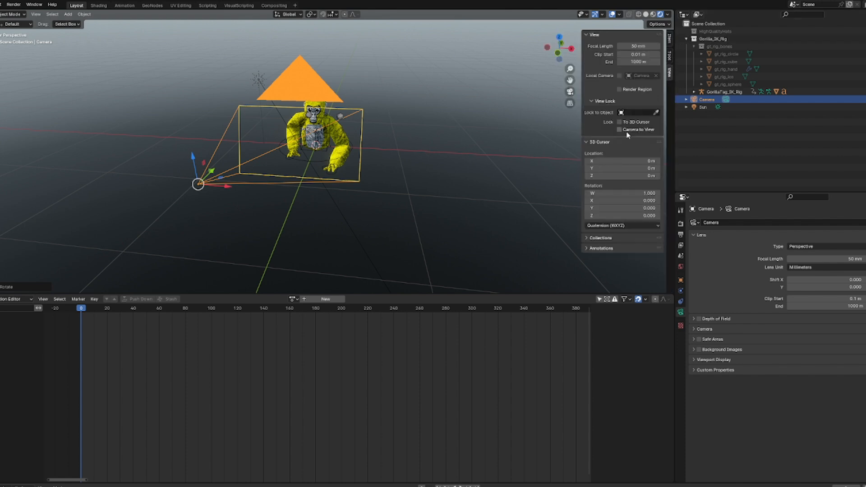
left_click(570, 92)
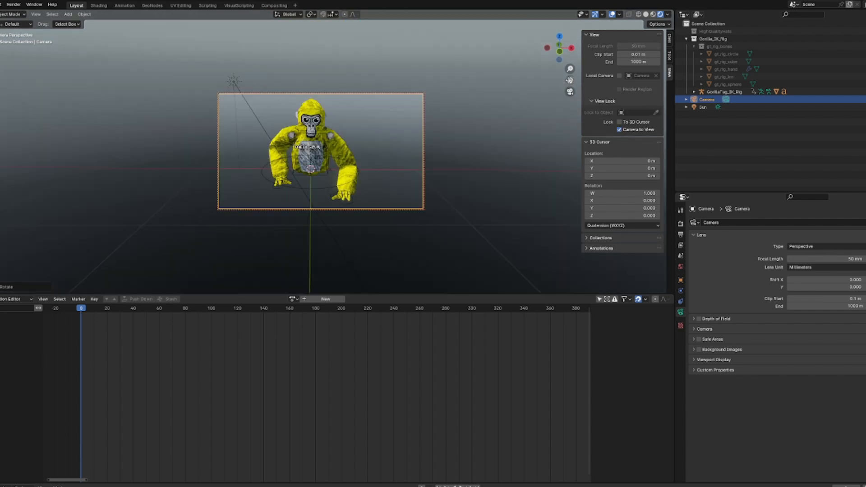
left_click_drag(561, 48, 447, 56)
Play the arm animation through the camera several times, rewinding towards the start between runs, and stop playback
key("space")
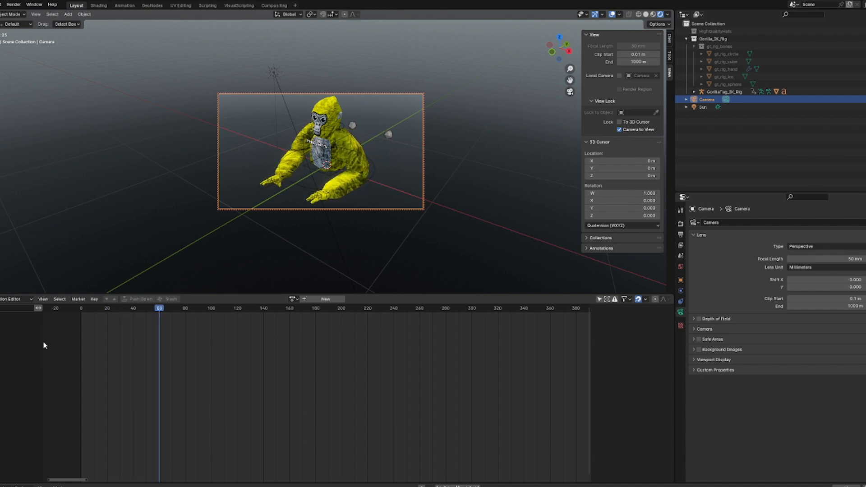
key("space")
key("shift+Left")
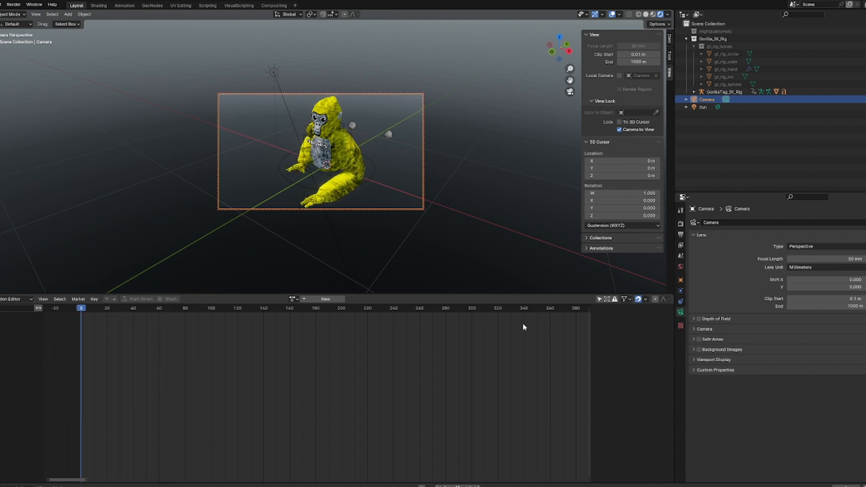
key("space")
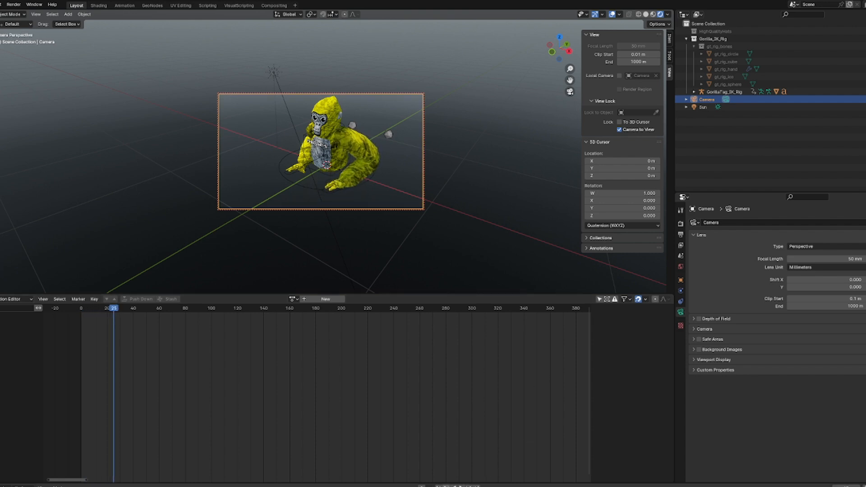
left_click_drag(114, 309, 92, 308)
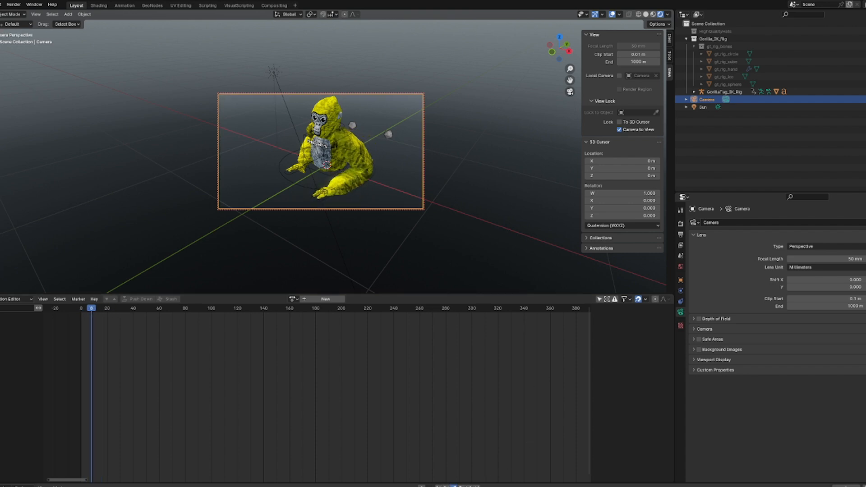
left_click(455, 486)
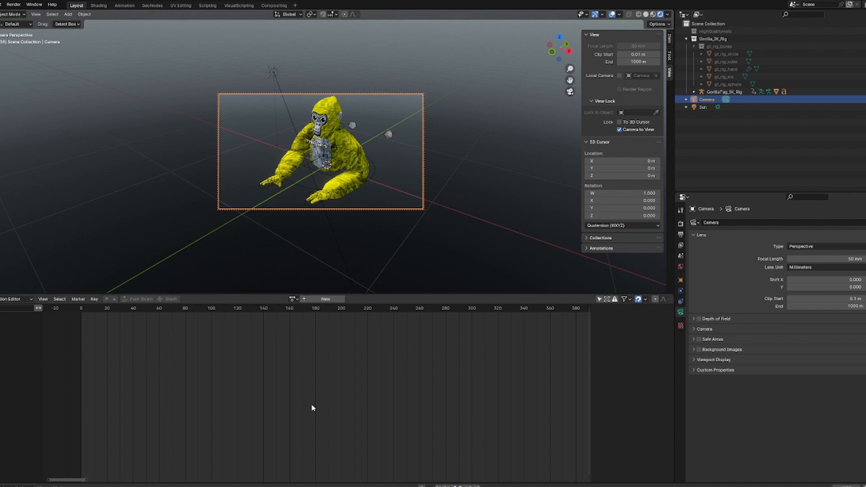
key("space")
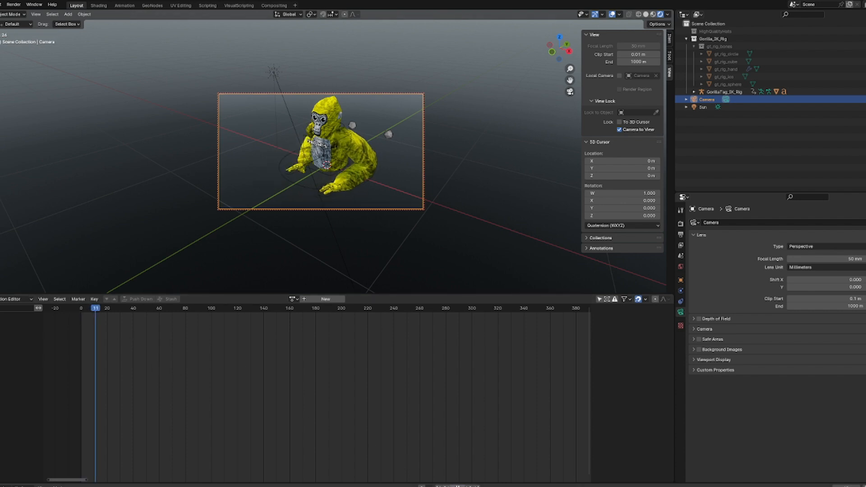
key("space")
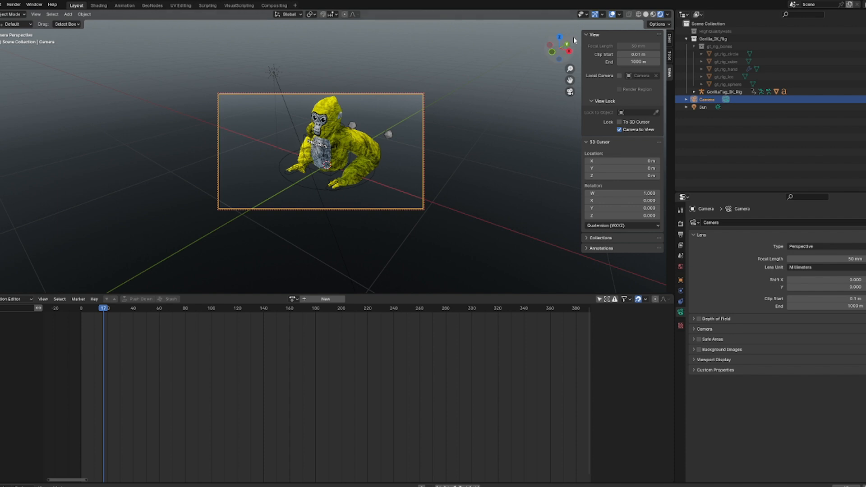
Swing the camera slightly further around to the gorilla's side and return the timeline to frame 0
mouse_move(567, 50)
left_mouse_down()
mouse_move(607, 35)
mouse_move(571, 65)
mouse_move(558, 58)
mouse_move(576, 42)
mouse_move(591, 46)
mouse_move(573, 40)
mouse_move(564, 50)
left_mouse_up()
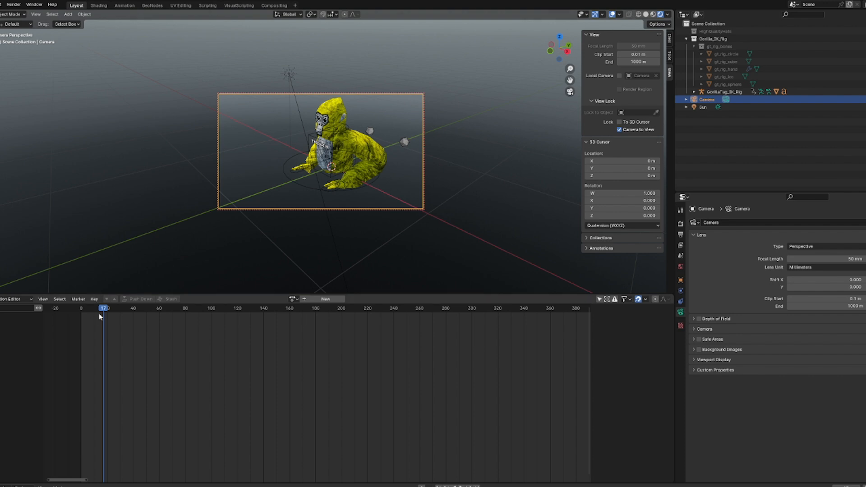
left_click_drag(100, 317, 58, 325)
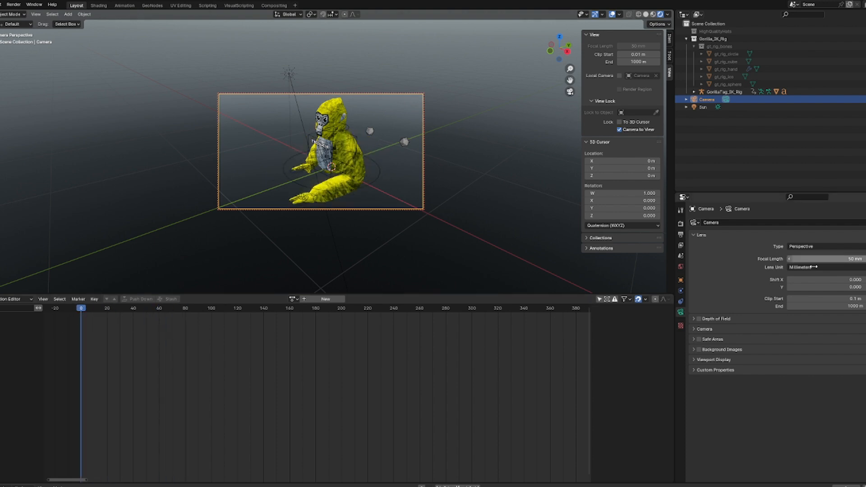
left_click_drag(724, 91, 727, 107)
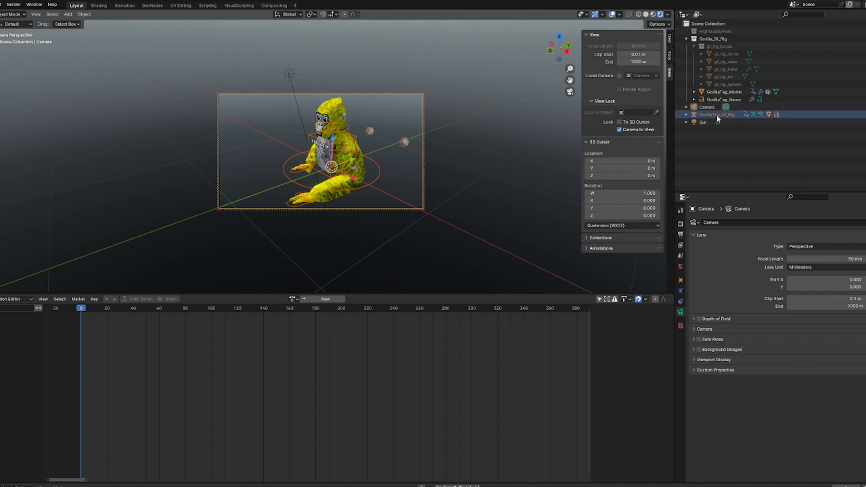
left_click_drag(716, 115, 718, 102)
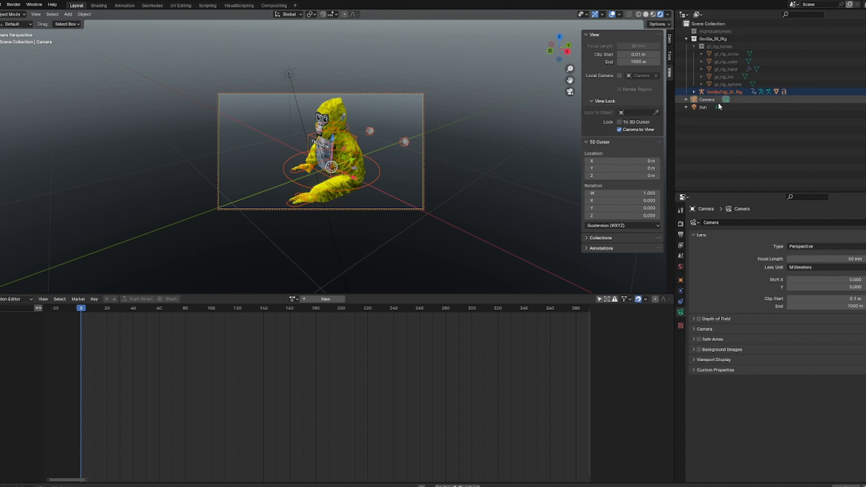
left_click(745, 95)
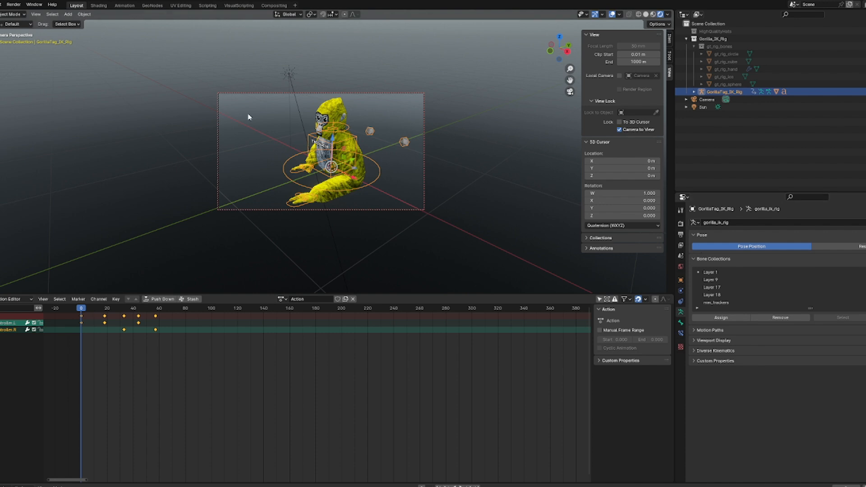
Show the scene's output properties and move the gorilla rig slightly along the Y axis within the camera view
left_click(682, 236)
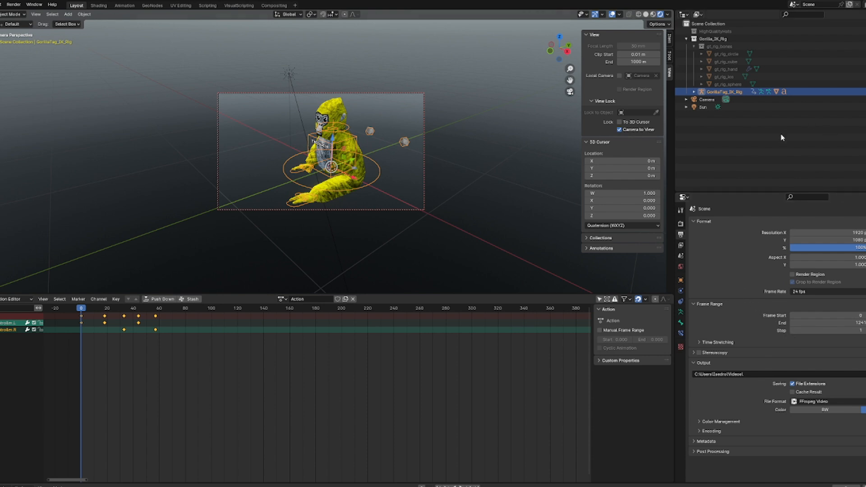
left_click(764, 135)
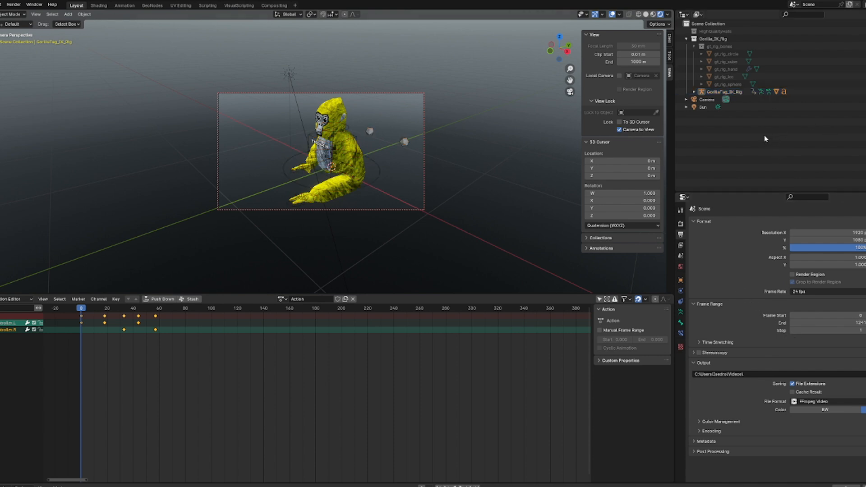
left_click(741, 92)
left_click_drag(425, 164, 408, 162)
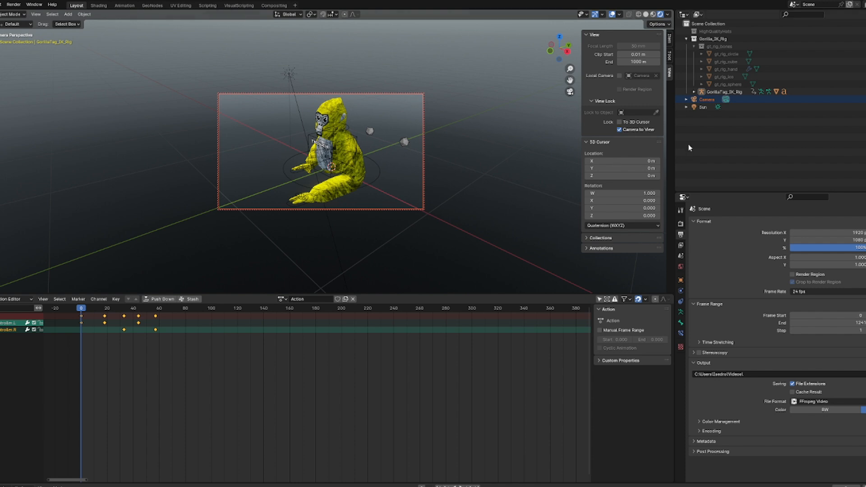
left_click(725, 92)
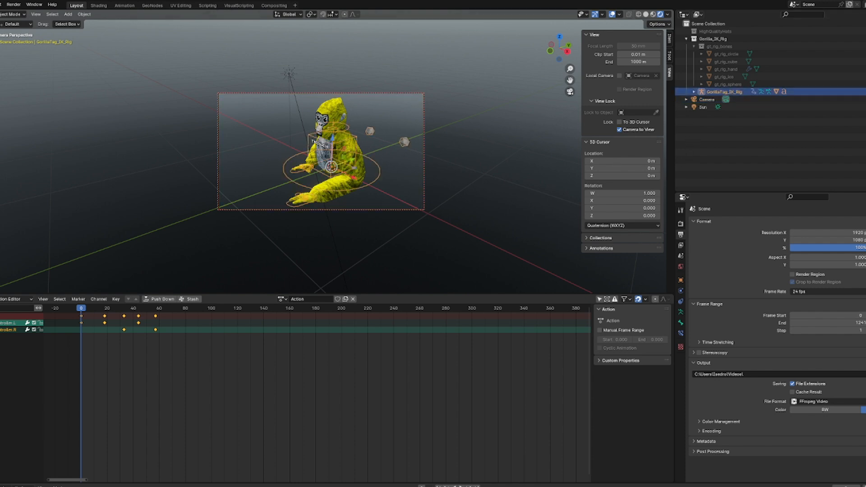
key("g")
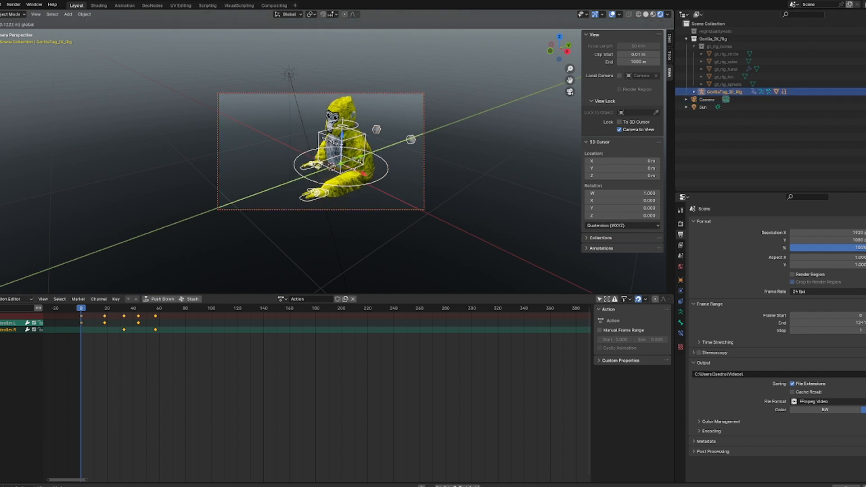
left_click(564, 133)
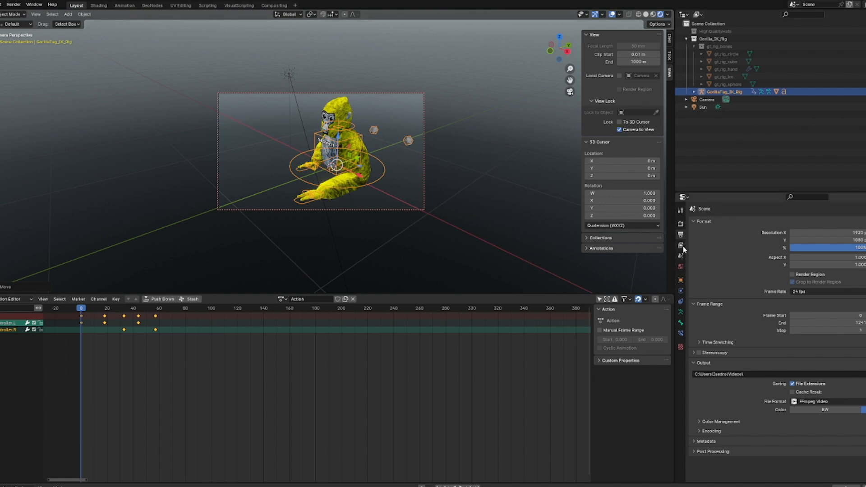
Set the output resolution to 1080 px wide and 1920 px high for a vertical frame
left_click(808, 233)
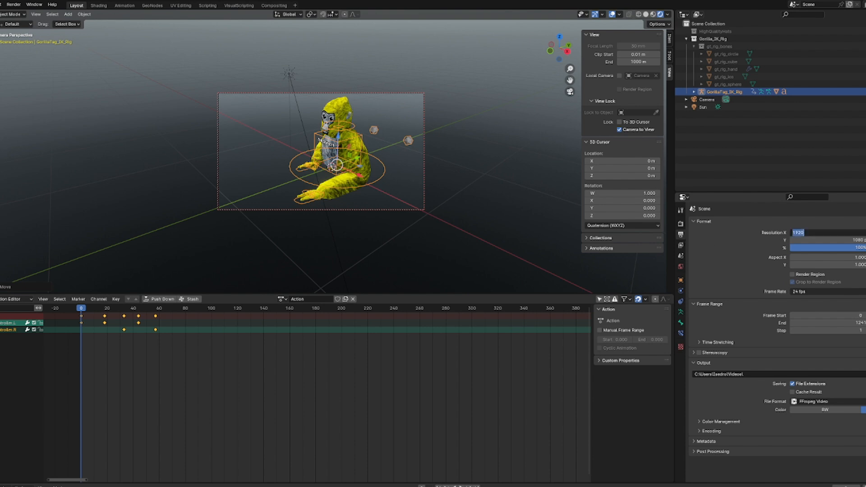
key("BackSpace")
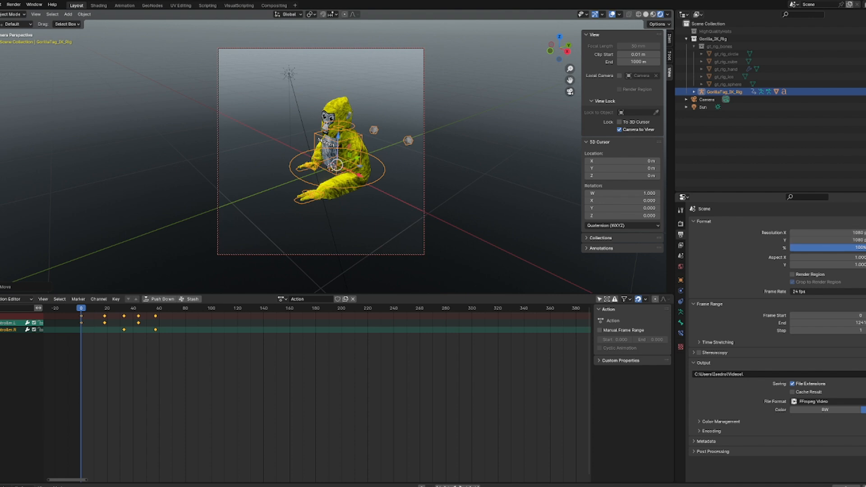
left_click(856, 239)
key("BackSpace")
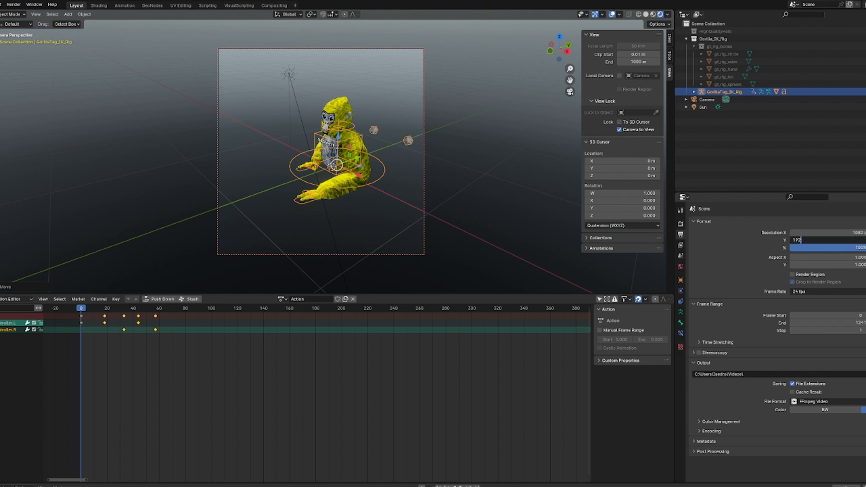
key("Return")
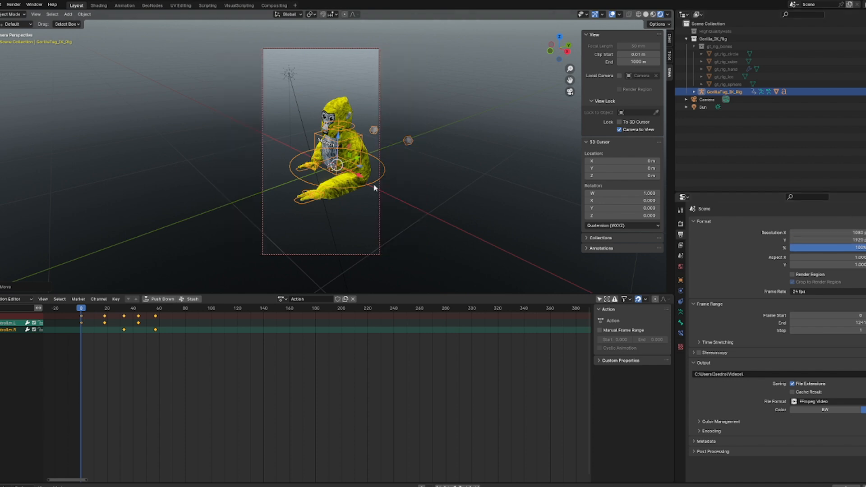
With auto keying on, orbit the camera to a three-quarter view at frame 0, a high front view at frame 18 and a low side view at frame 33
mouse_move(572, 47)
left_mouse_down()
mouse_move(562, 48)
mouse_move(583, 48)
left_mouse_up()
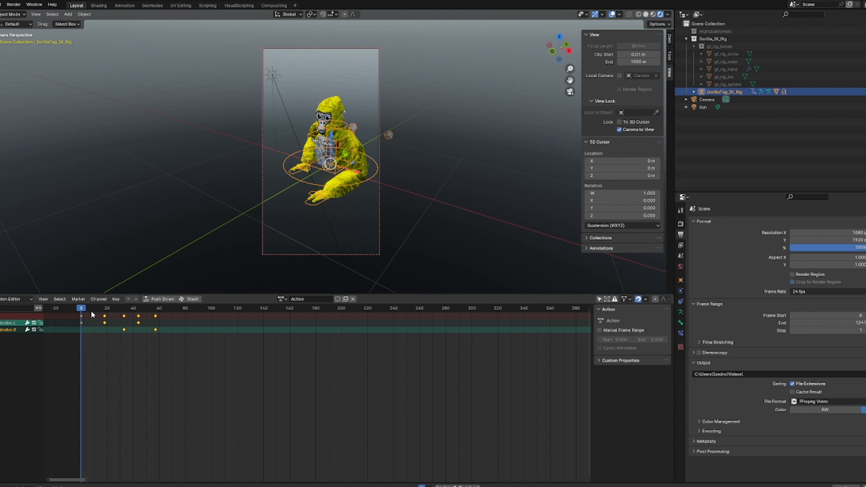
left_click_drag(82, 310, 105, 310)
left_click_drag(561, 49, 579, 81)
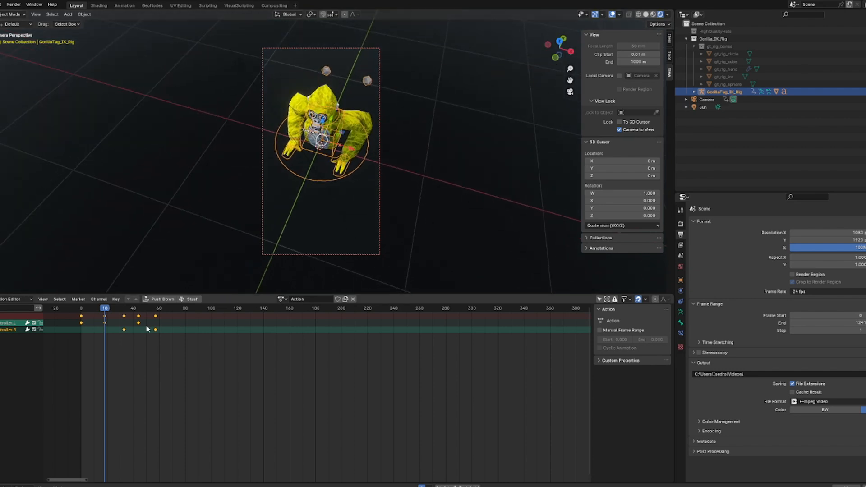
left_click_drag(105, 308, 126, 309)
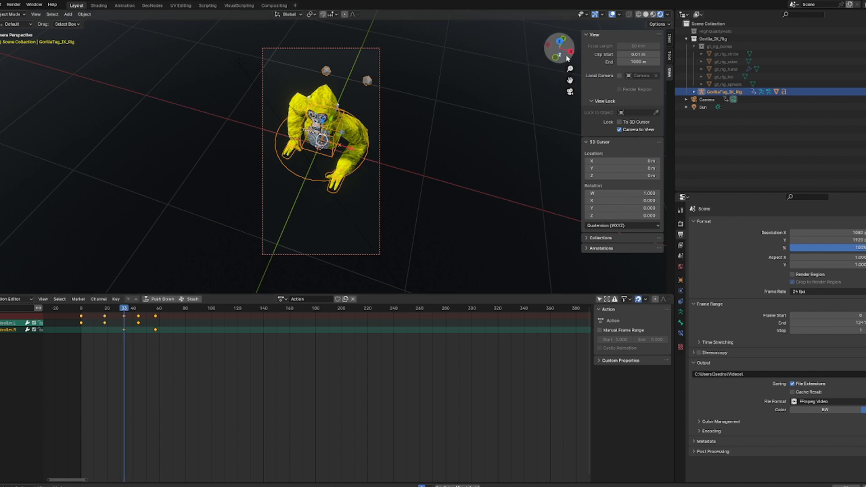
left_click_drag(565, 56, 539, 7)
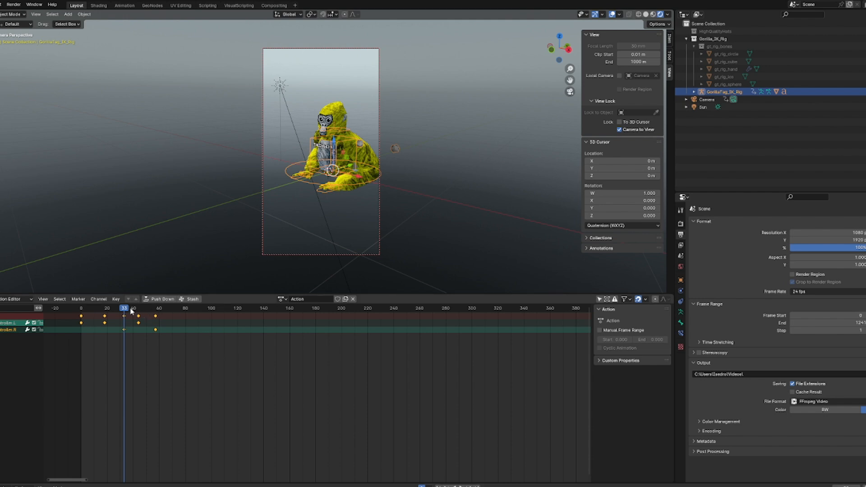
Record a frontal camera view at frame 44 and an angled three-quarter view at frame 57
left_click_drag(126, 311, 141, 311)
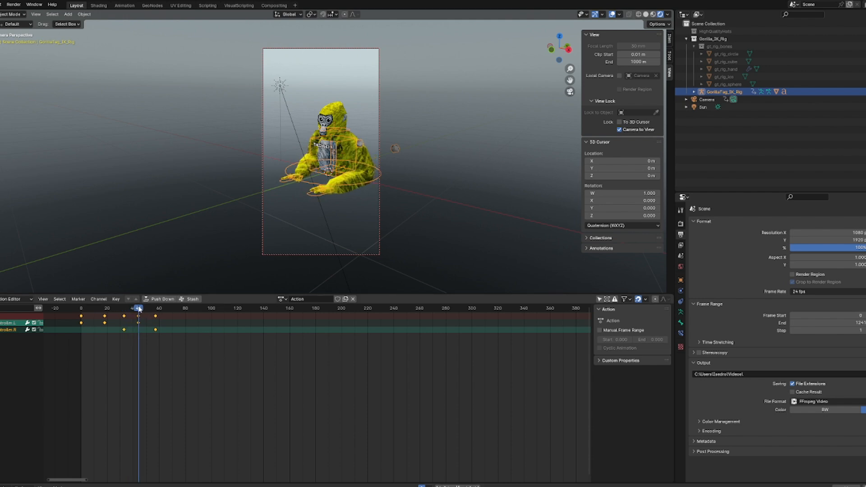
left_click_drag(560, 46, 602, 54)
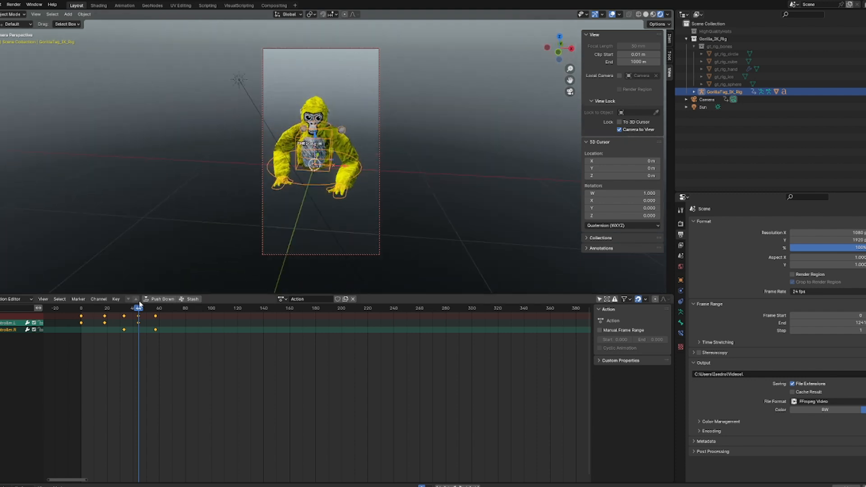
left_click_drag(139, 310, 156, 311)
mouse_move(554, 50)
left_mouse_down()
mouse_move(541, 52)
mouse_move(550, 52)
left_mouse_up()
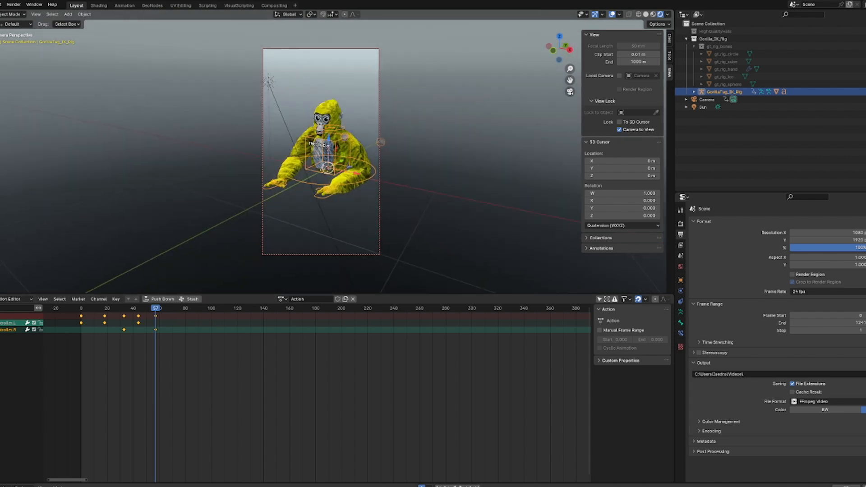
Rewind the timeline to the start, play the camera animation through and stop playback
left_click_drag(151, 311, 45, 322)
key("space")
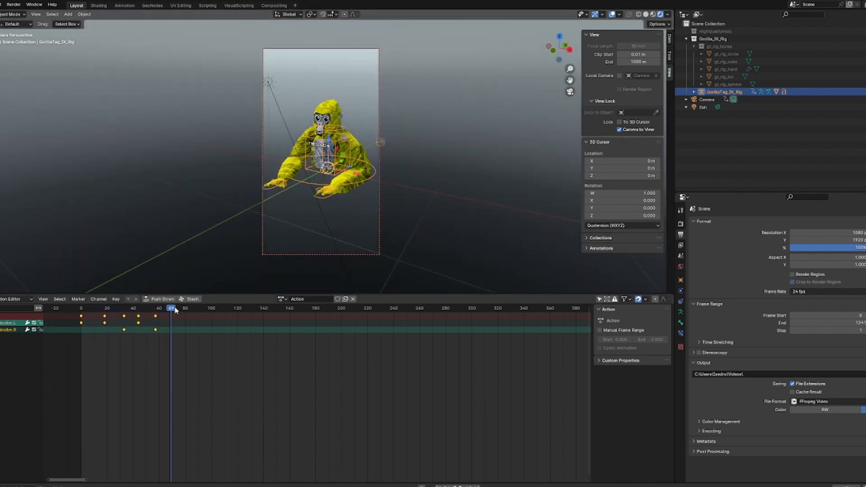
key("Escape")
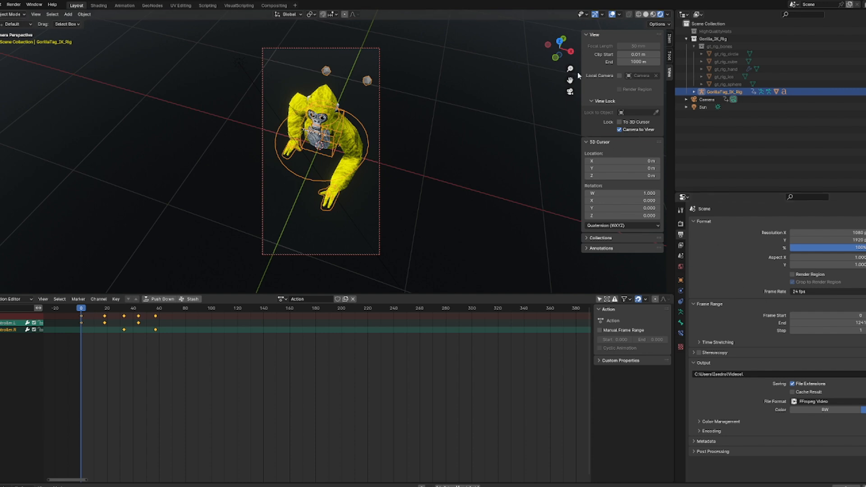
Lower the camera angle at frame 0 and compare Material Preview with Rendered shading, finishing in Rendered
left_click_drag(554, 56, 553, 34)
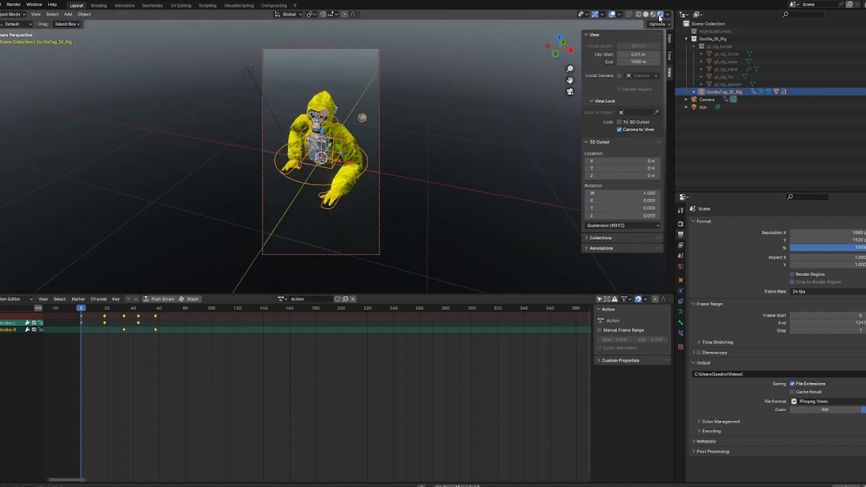
left_click(645, 15)
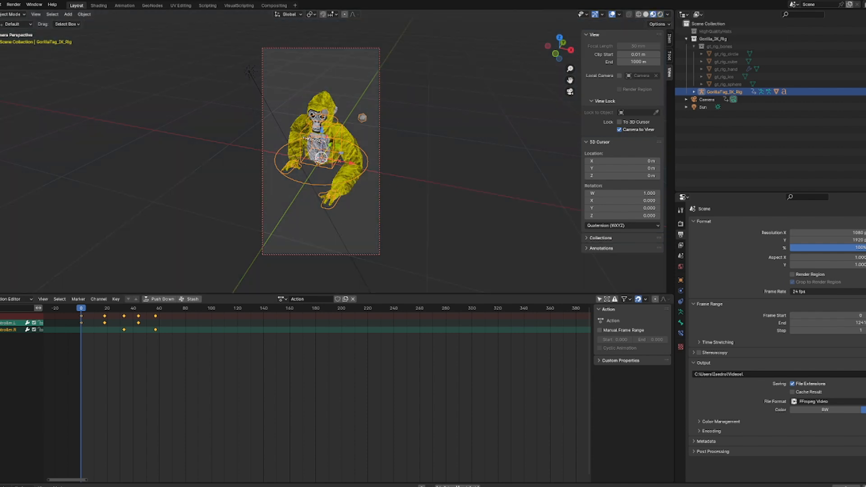
left_click(660, 15)
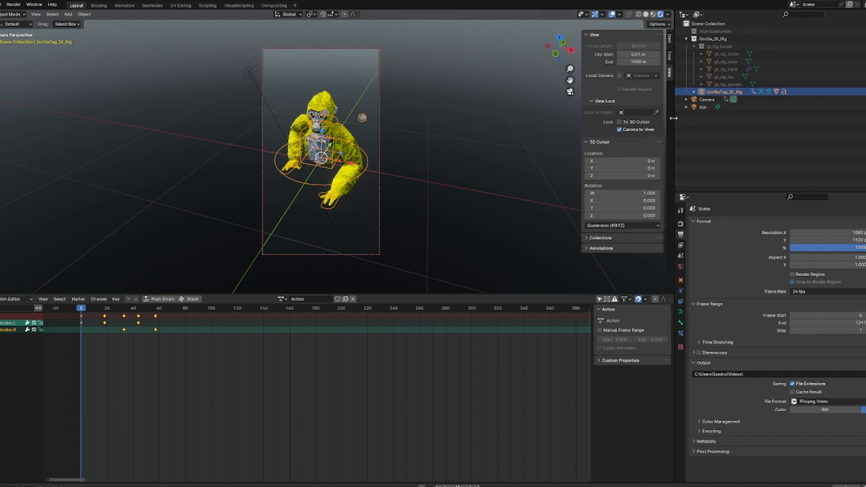
left_click(653, 15)
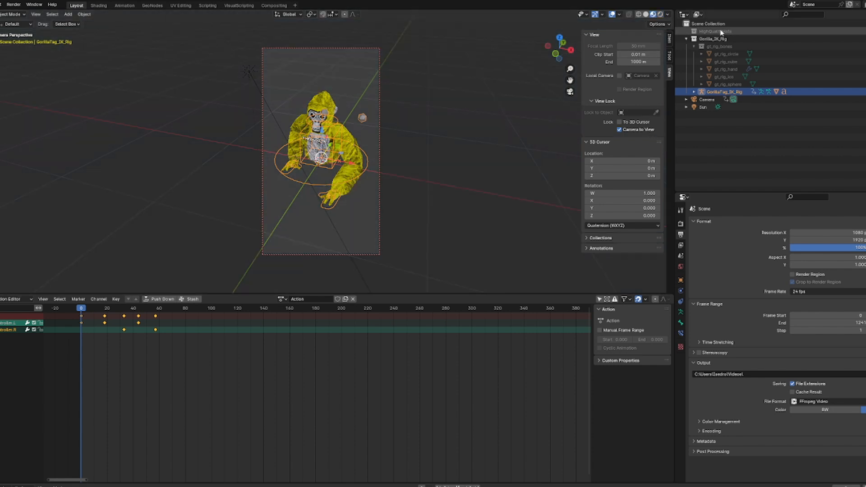
left_click(660, 14)
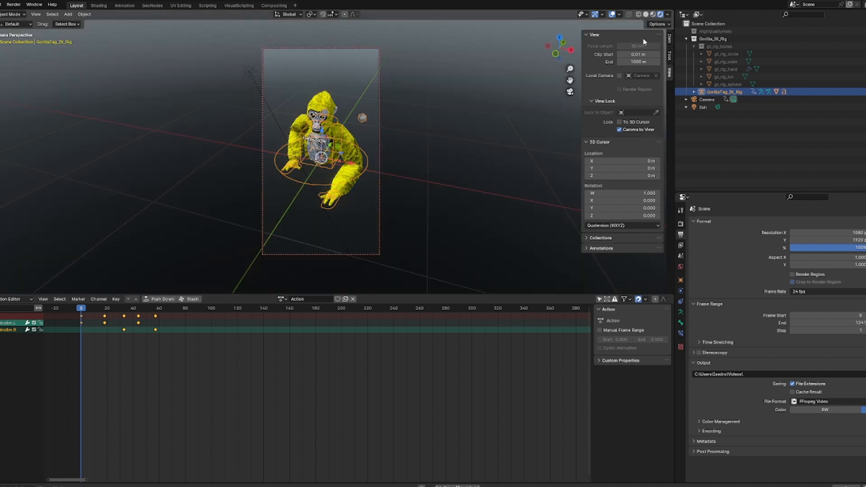
Try a closer and a wider camera distance, and return the camera to its previous framing
scroll(314, 193, "up", 2)
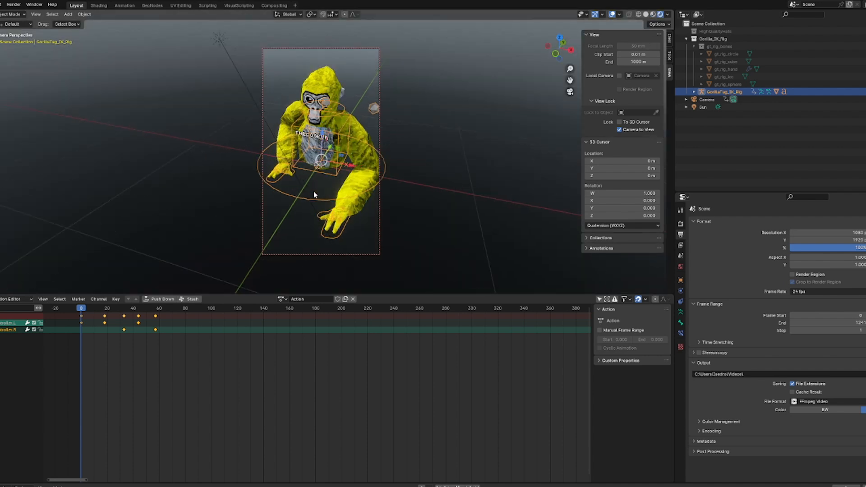
scroll(314, 192, "down", 3)
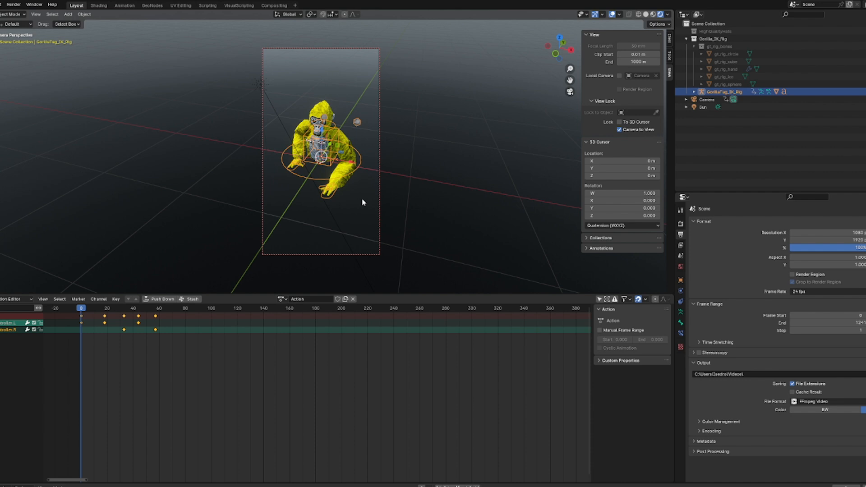
scroll(361, 202, "up", 1)
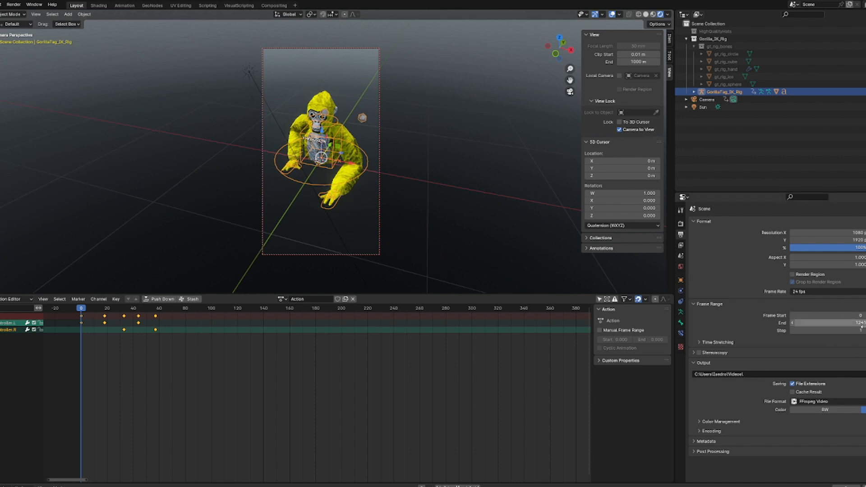
Set the scene's end frame to 60 and play the shortened animation
left_click(842, 323)
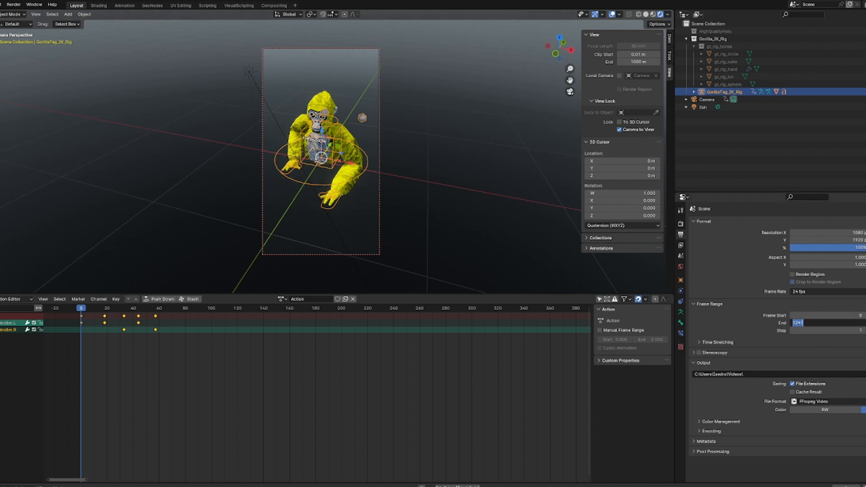
key("BackSpace")
key("Return")
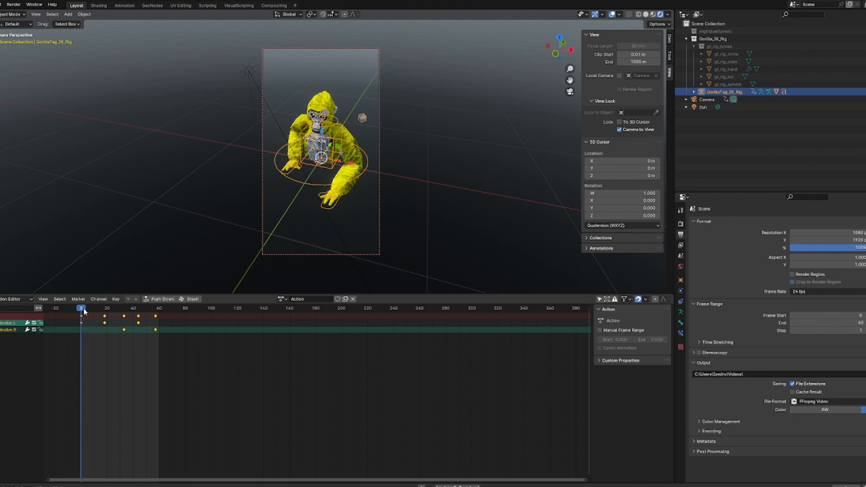
key("space")
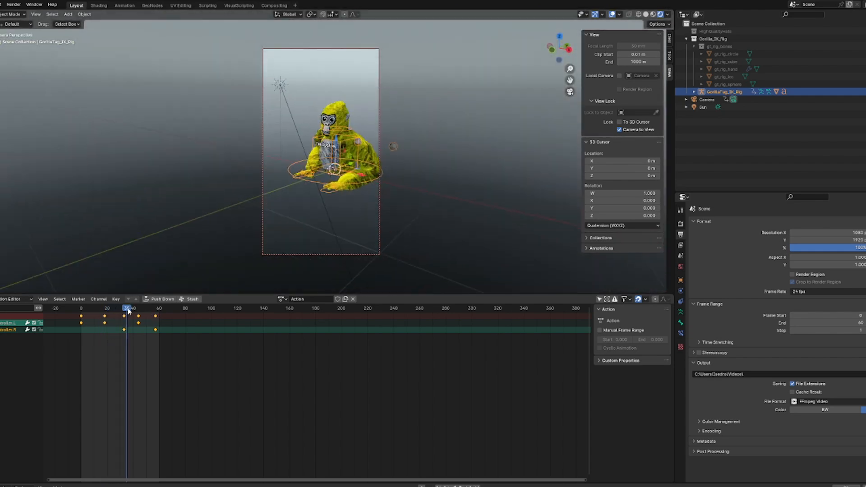
Stop the playback and lower the camera's viewing angle on the gorilla at frame 0
key("Escape")
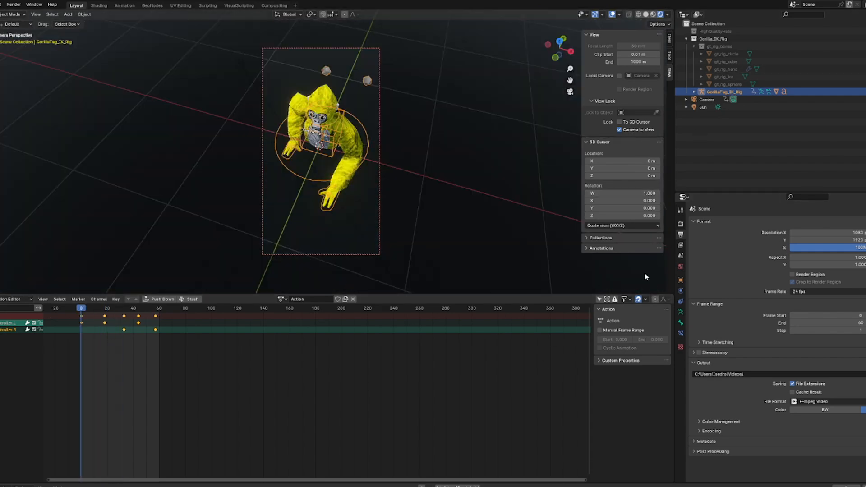
left_click_drag(560, 48, 560, 22)
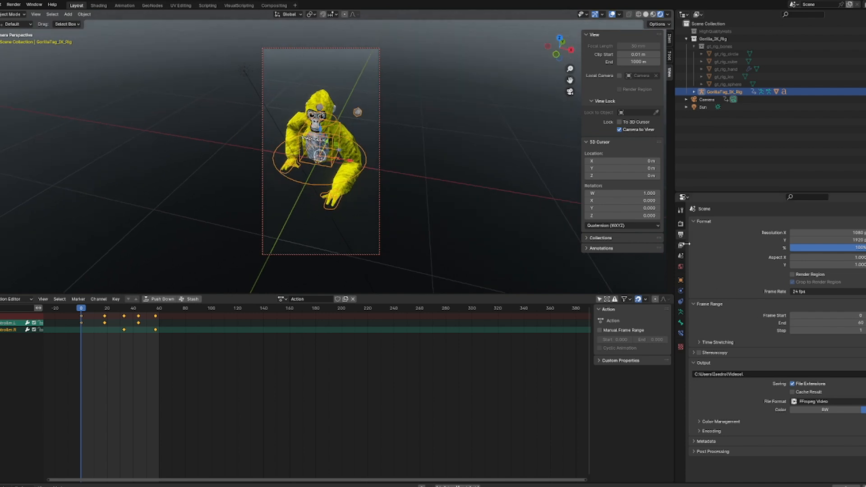
Keep FFmpeg Video as the file format and set the output to "tut animation" in the "youtube files yipeeee" folder
left_click(842, 402)
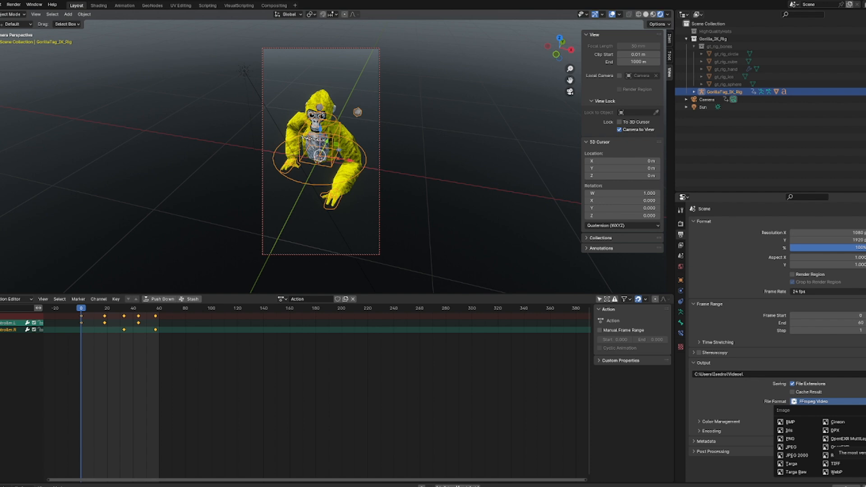
left_click(865, 439)
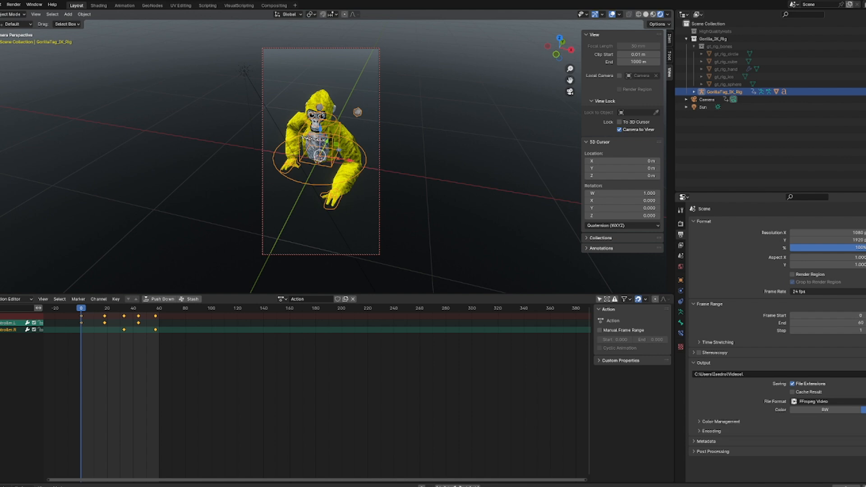
left_click(865, 374)
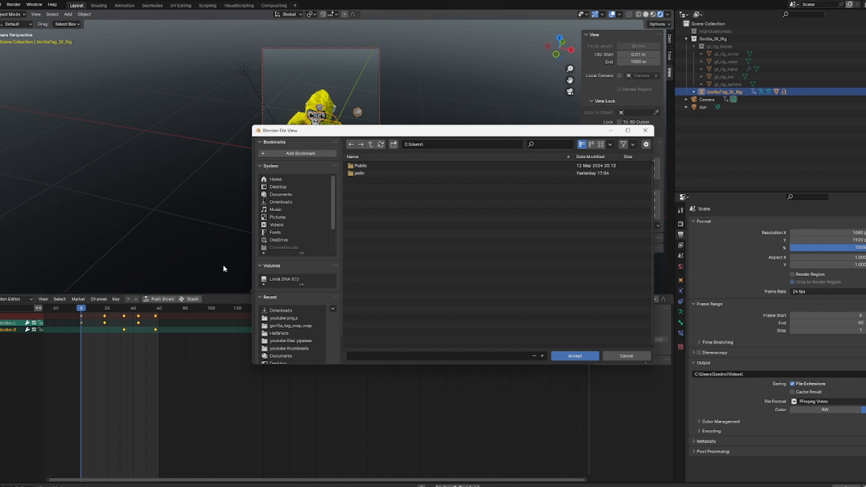
left_click(298, 340)
left_click(432, 355)
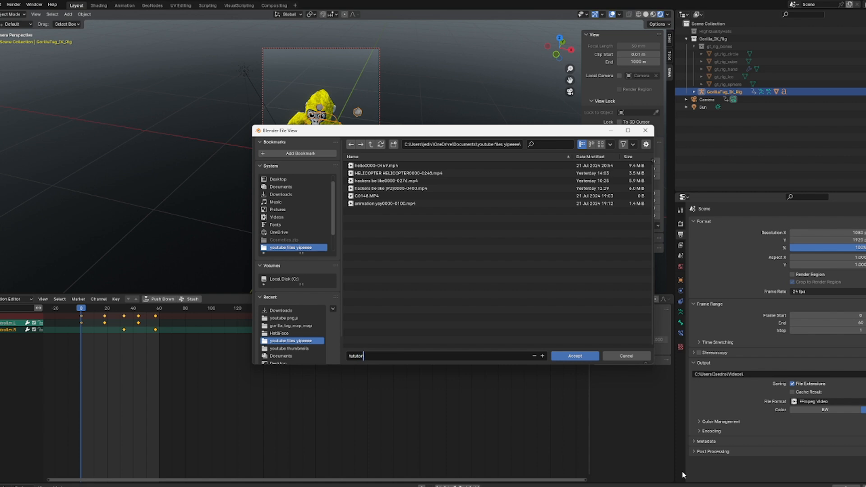
key("BackSpace")
key("BackSpace")
type("anim")
left_click(584, 357)
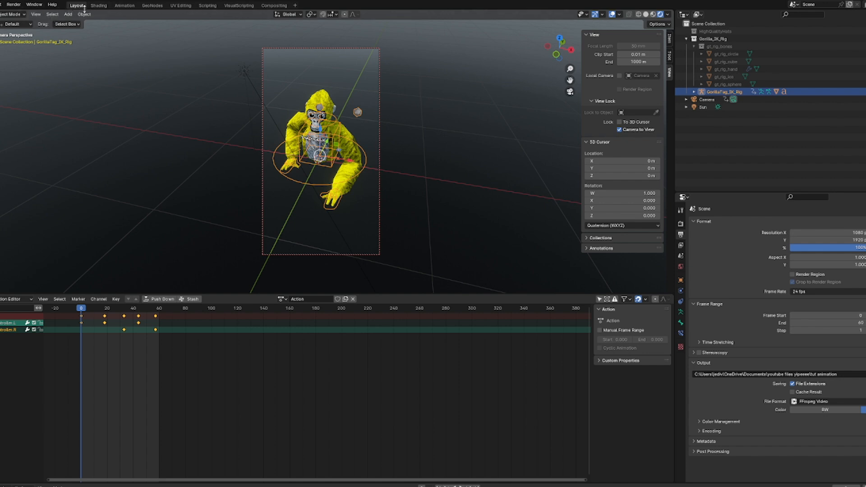
Render the full animation to the output file and return to the main Blender window
left_click(19, 6)
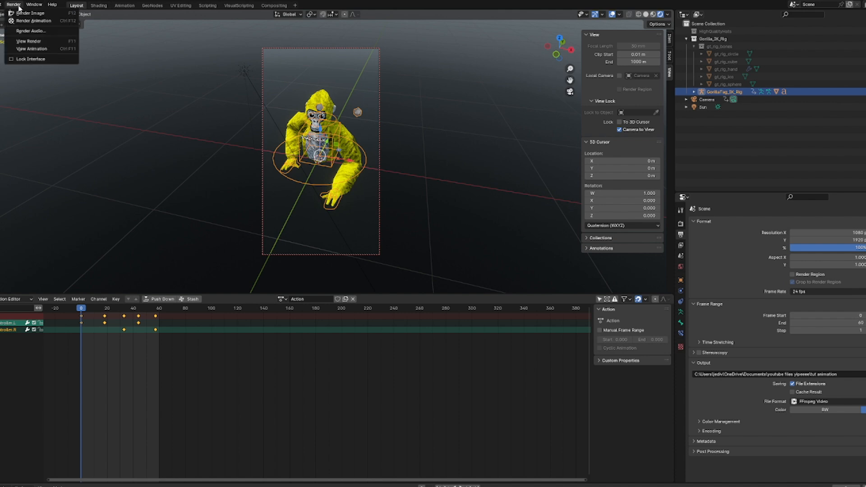
left_click(29, 21)
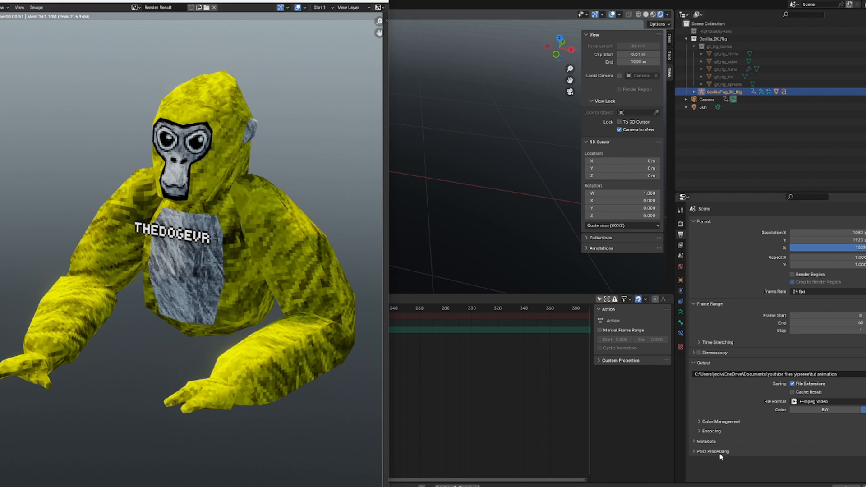
left_click(592, 420)
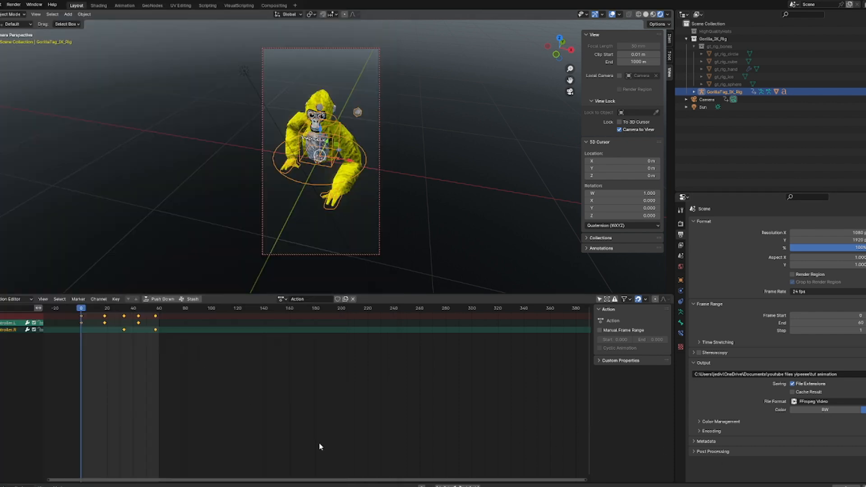
Bring the render result window back to the front, check the rendered frame and close the window
key("alt+Tab")
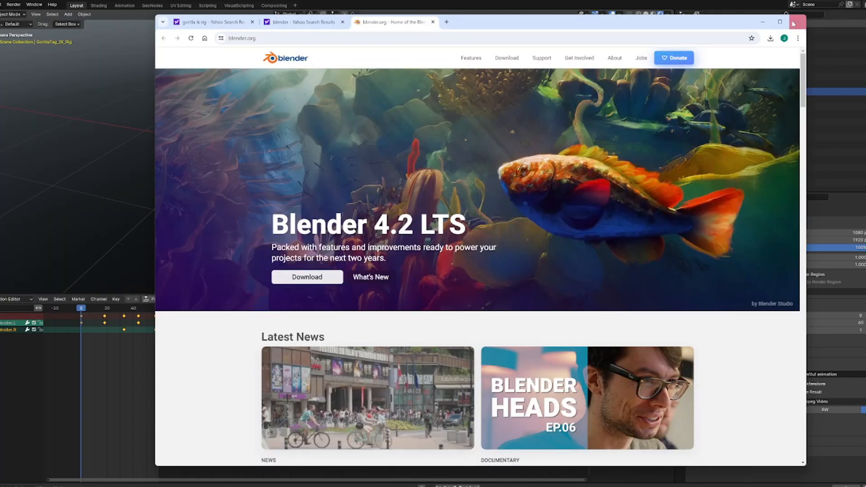
left_click(764, 21)
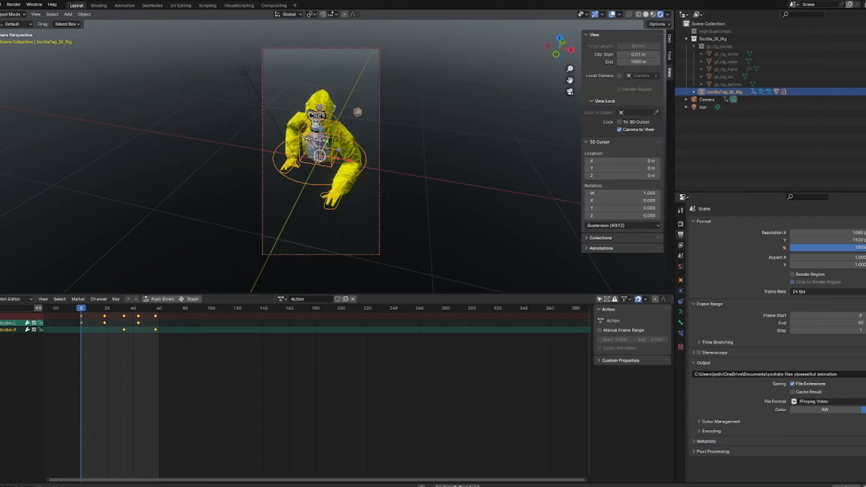
mouse_move(603, 486)
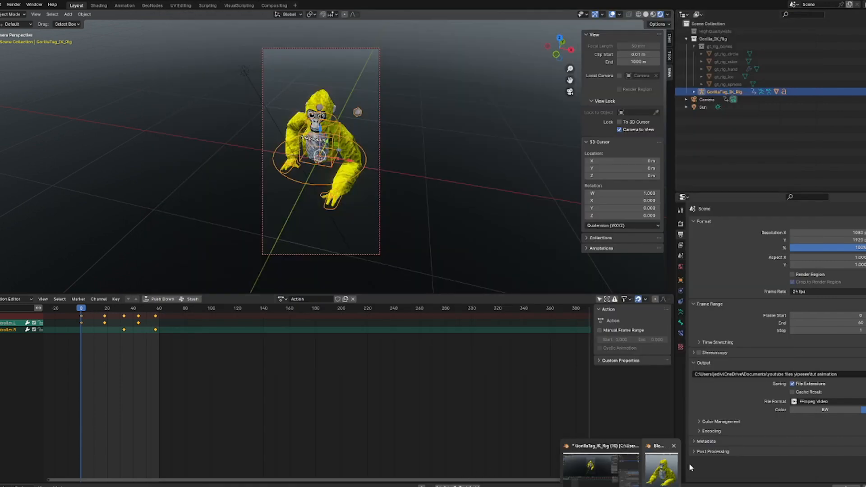
left_click(671, 476)
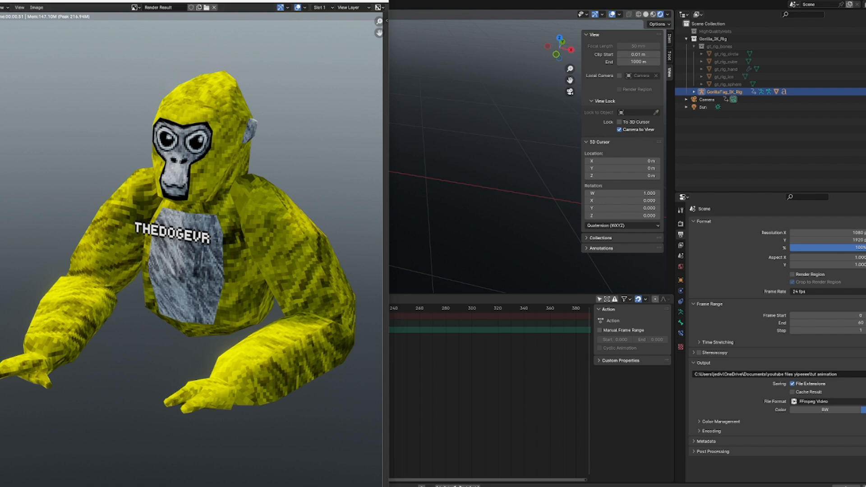
left_click(384, 4)
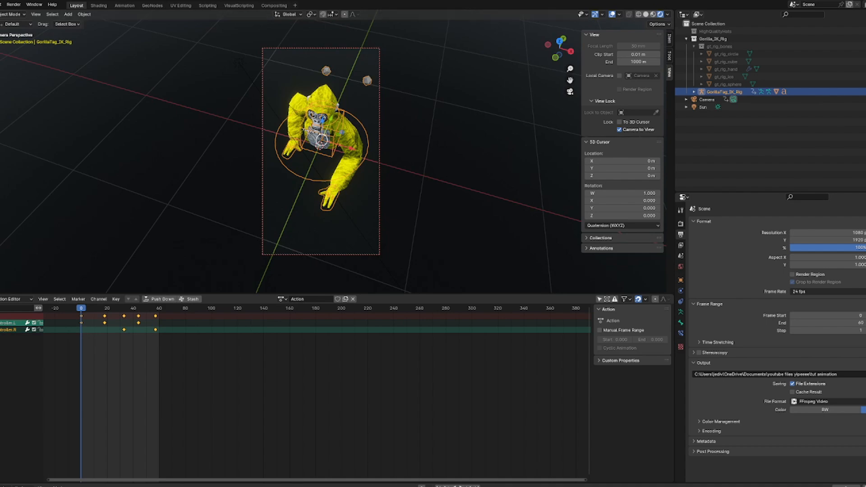
Switch to File Explorer, watch "tut animation0000-0060" from the "youtube files yipeeee" folder, and close the video player
left_click(469, 486)
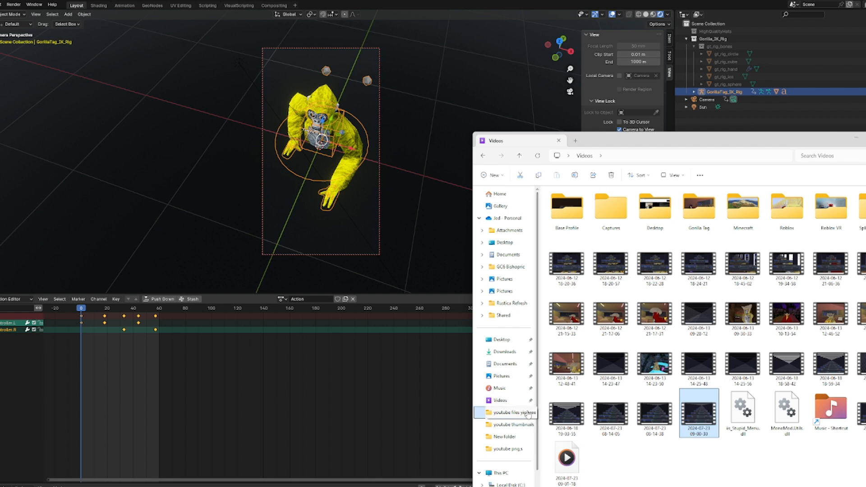
left_click(513, 412)
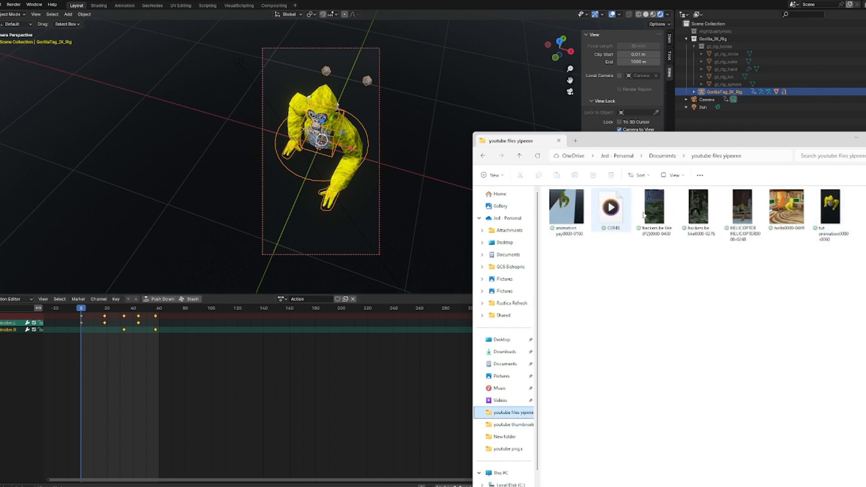
double_click(833, 212)
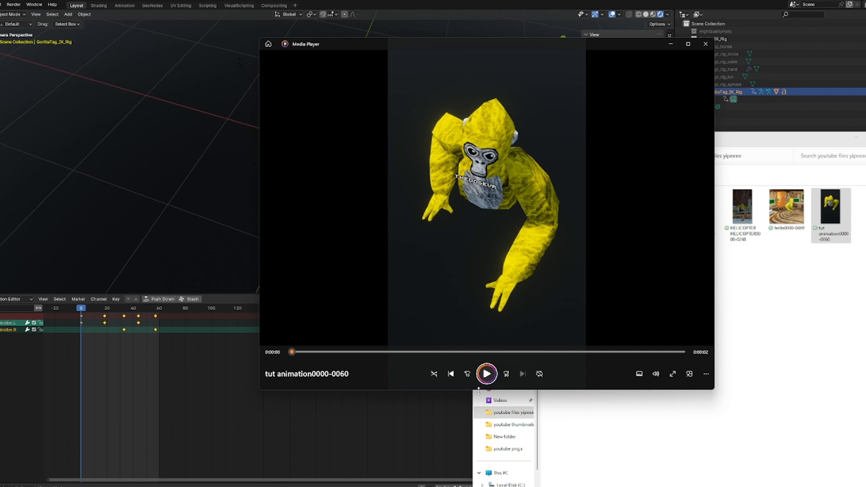
left_click(481, 393)
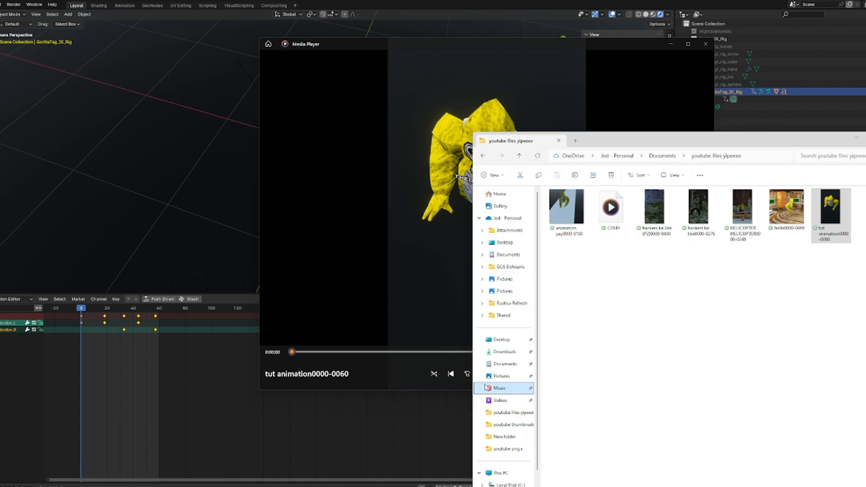
left_click(708, 47)
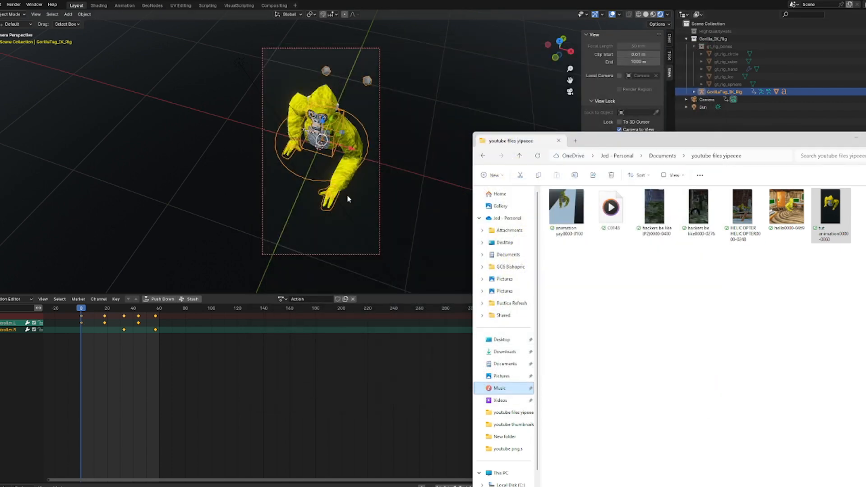
left_click(169, 319)
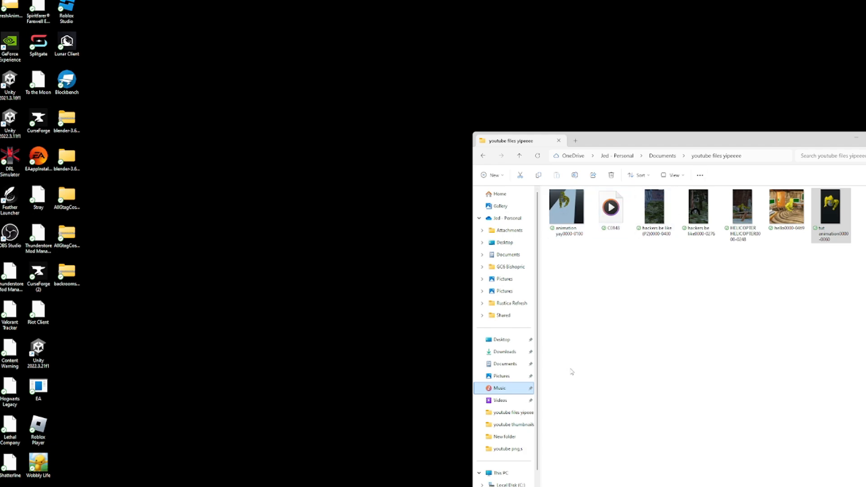
left_click(596, 469)
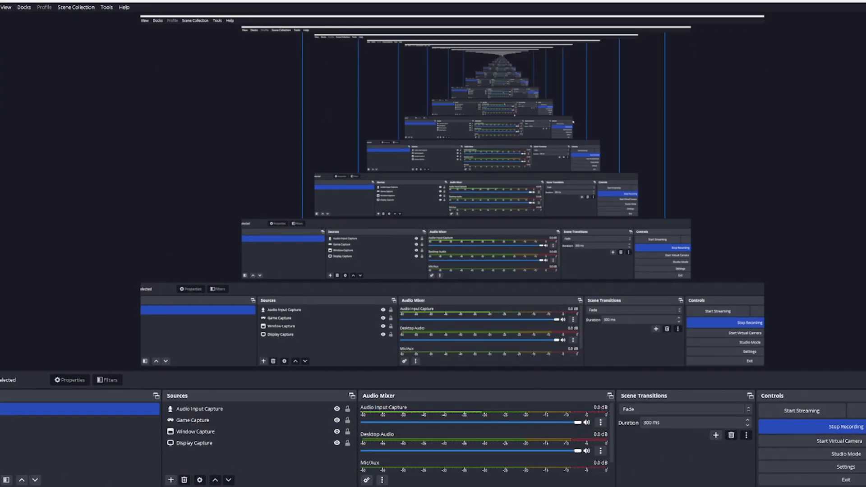